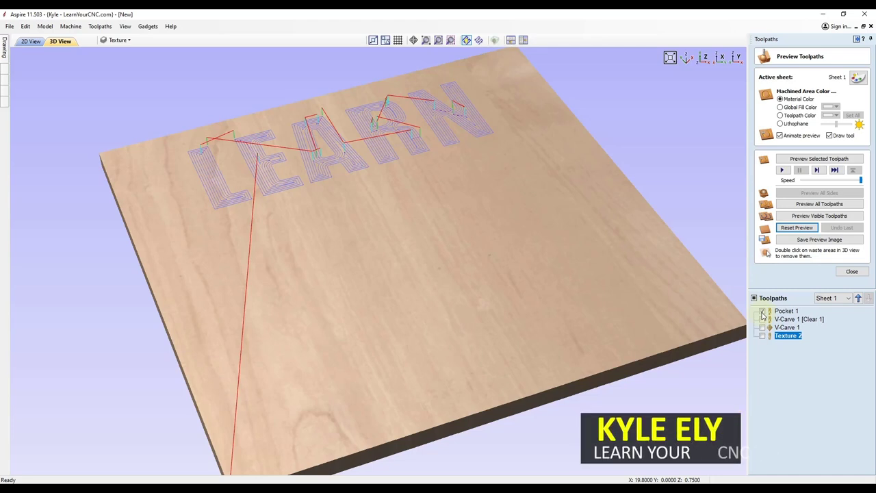
# Preview the two YOUR V-carve toolpaths, then orbit the board to inspect the carving.
pyautogui.click(794, 217)
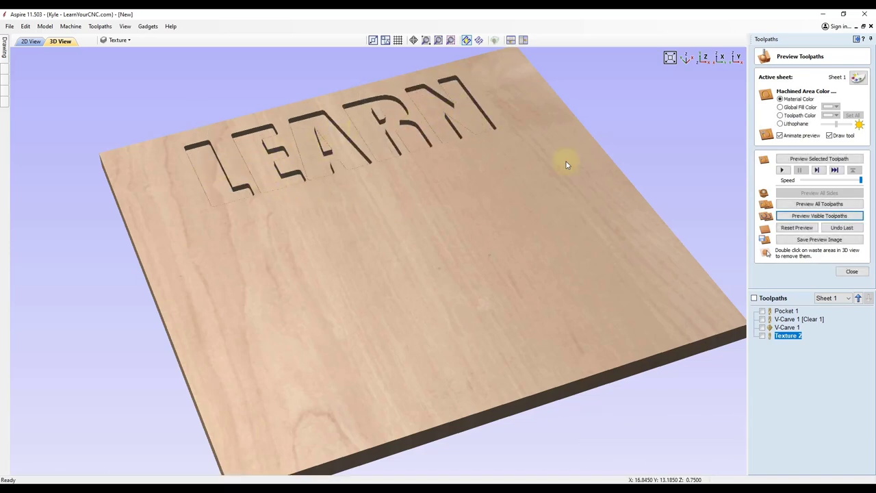
pyautogui.click(762, 319)
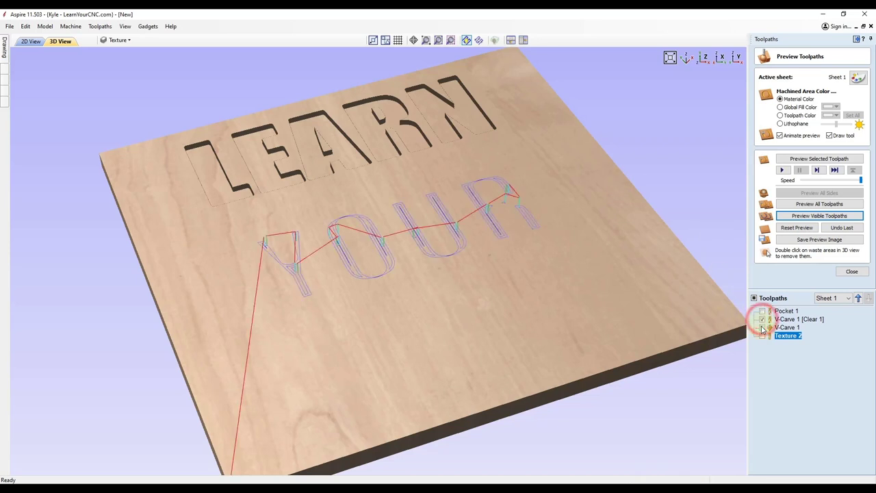
pyautogui.click(762, 327)
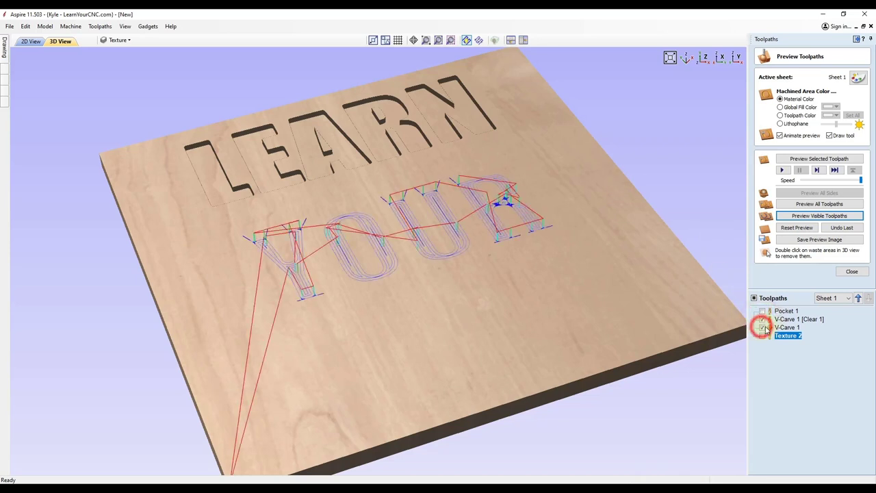
pyautogui.click(819, 216)
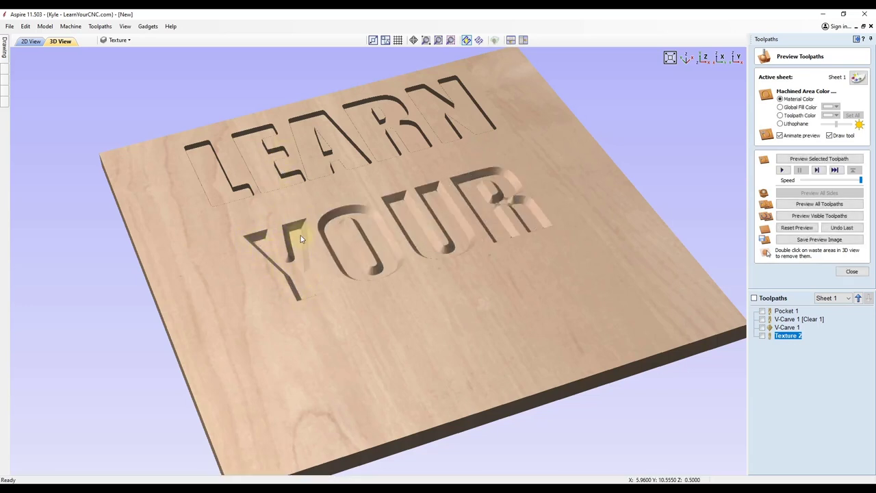
pyautogui.moveTo(297, 273); pyautogui.dragTo(266, 253)
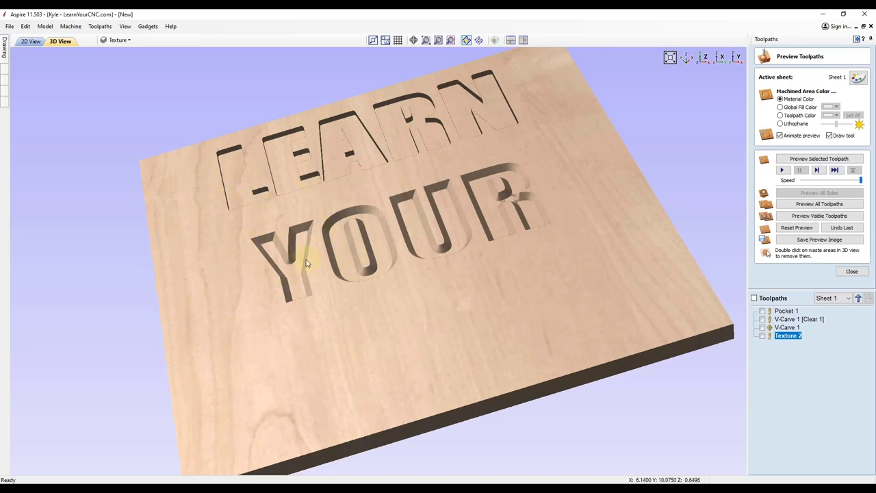
pyautogui.moveTo(307, 264); pyautogui.dragTo(410, 233)
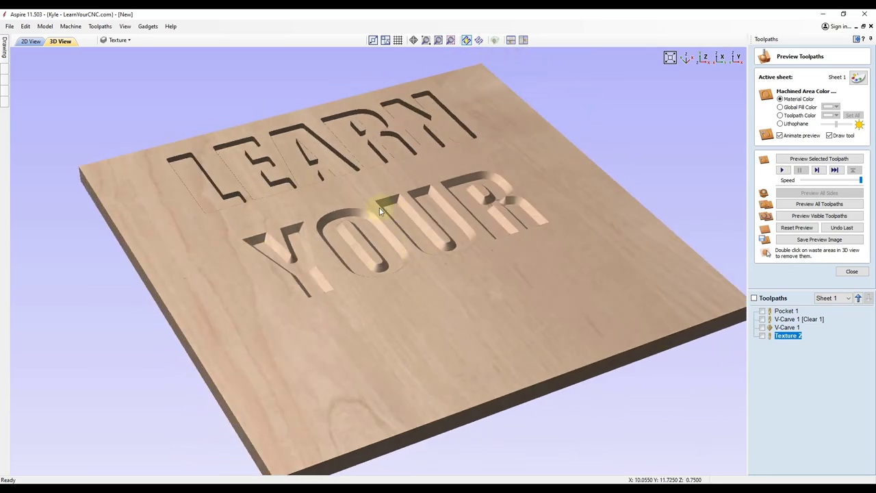
# Preview the Texture 2 toolpath and zoom in on the wavy-grooved CNC letters from above.
pyautogui.click(762, 336)
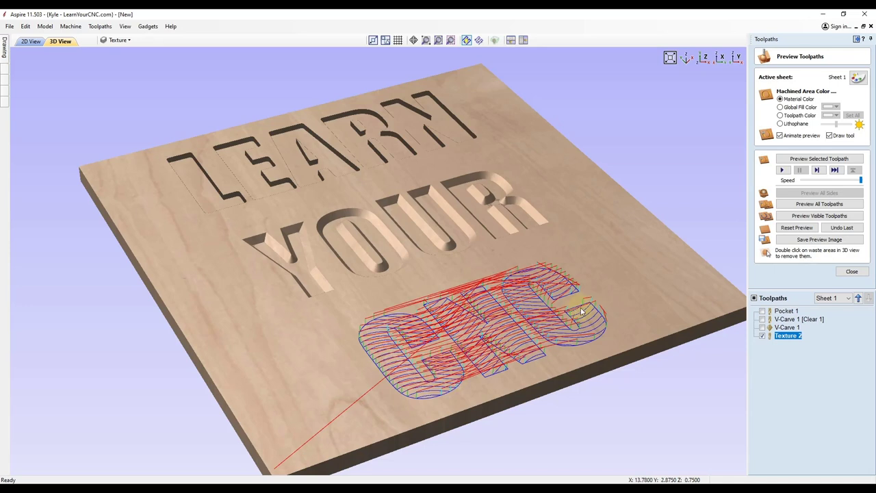
pyautogui.click(818, 216)
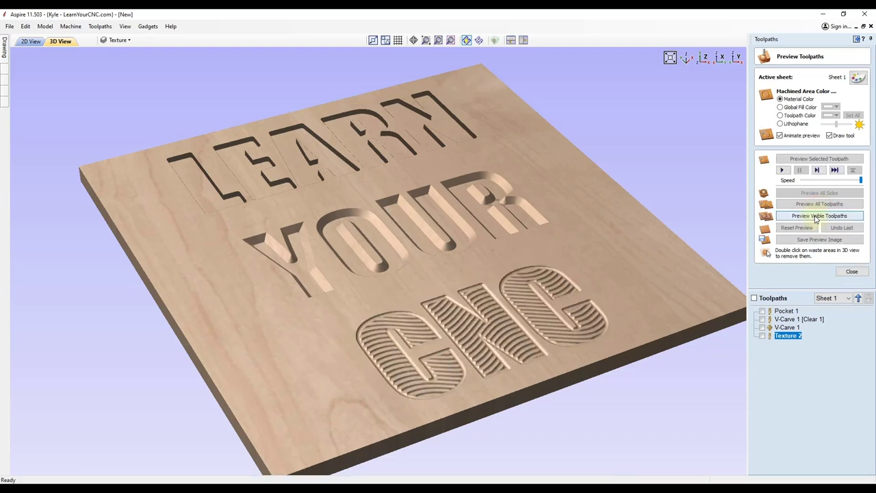
pyautogui.moveTo(518, 351); pyautogui.dragTo(401, 351)
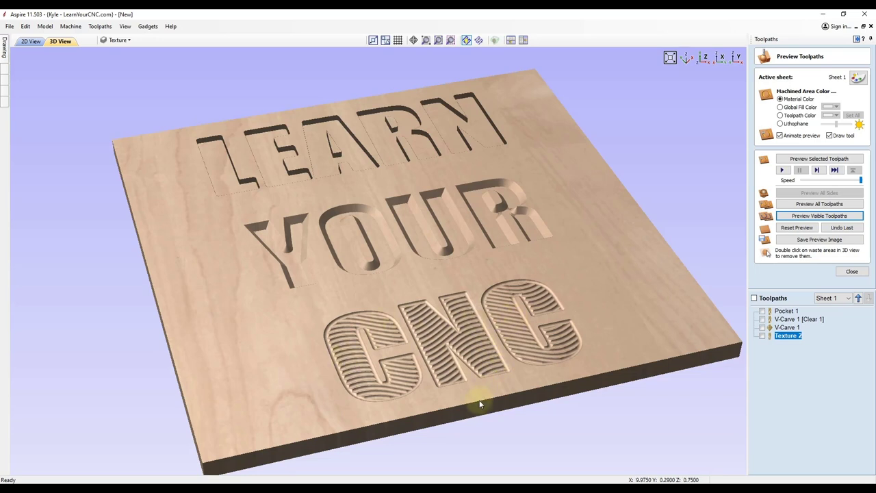
pyautogui.scroll(5, 477, 403)
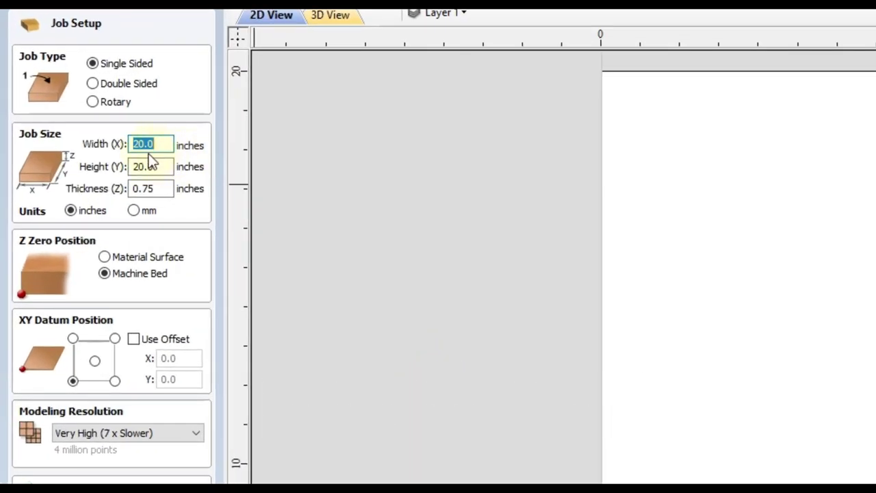
# Keep the 20 x 20 x 0.75 inch job and zero Z on the material surface.
pyautogui.click(158, 190)
pyautogui.click(106, 256)
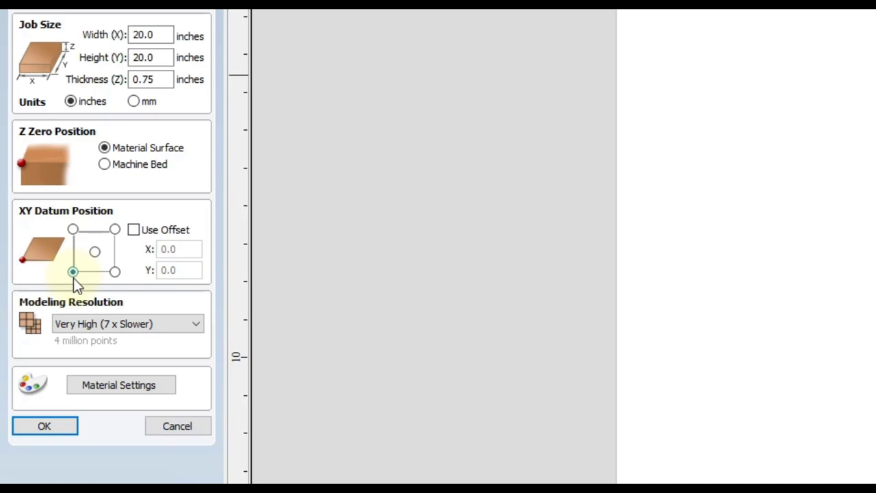
pyautogui.click(39, 427)
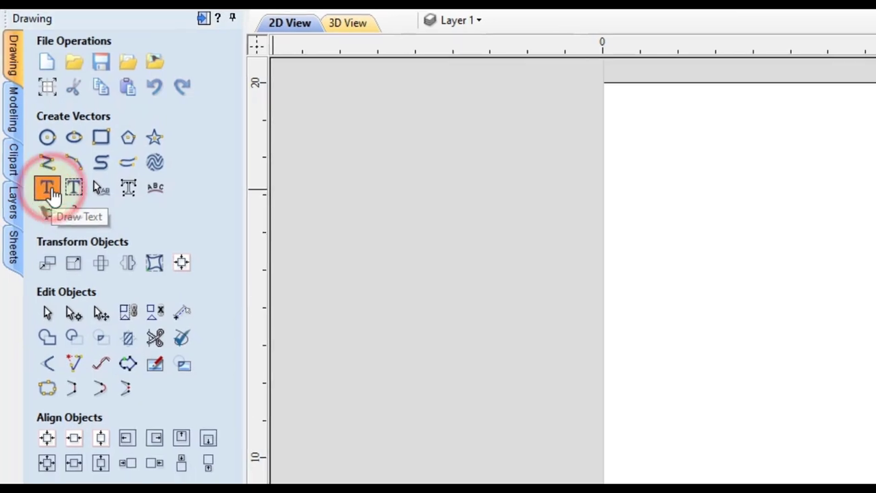
# Type TEXTURE in Impact and drag it to the lower middle of the sheet.
pyautogui.click(50, 192)
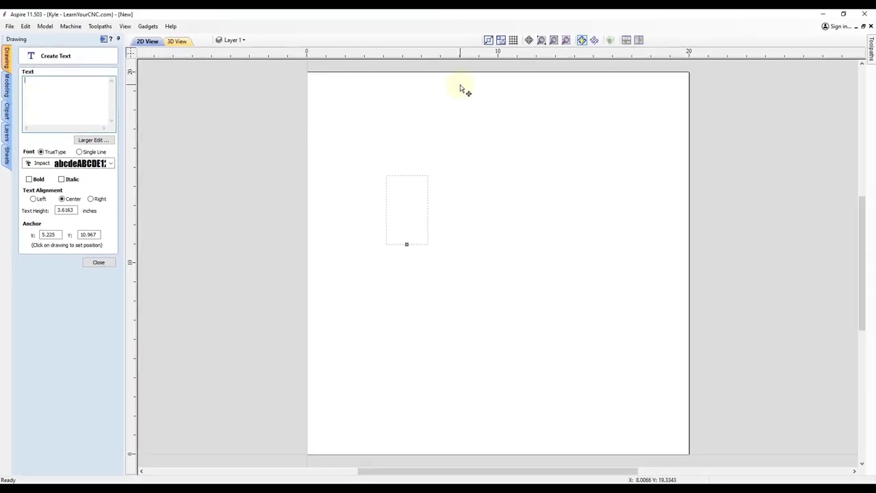
pyautogui.press('capslock')
pyautogui.write('TEXTURE')
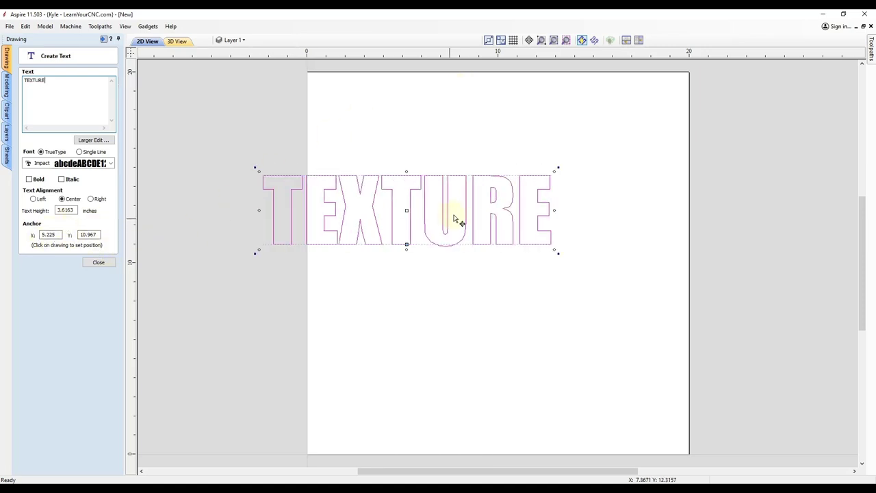
pyautogui.click(407, 210)
pyautogui.moveTo(407, 210); pyautogui.dragTo(495, 287)
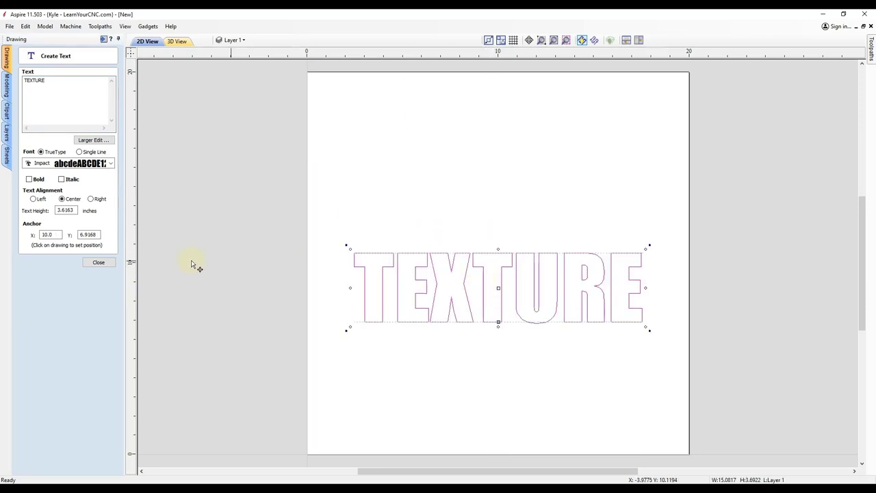
pyautogui.click(95, 264)
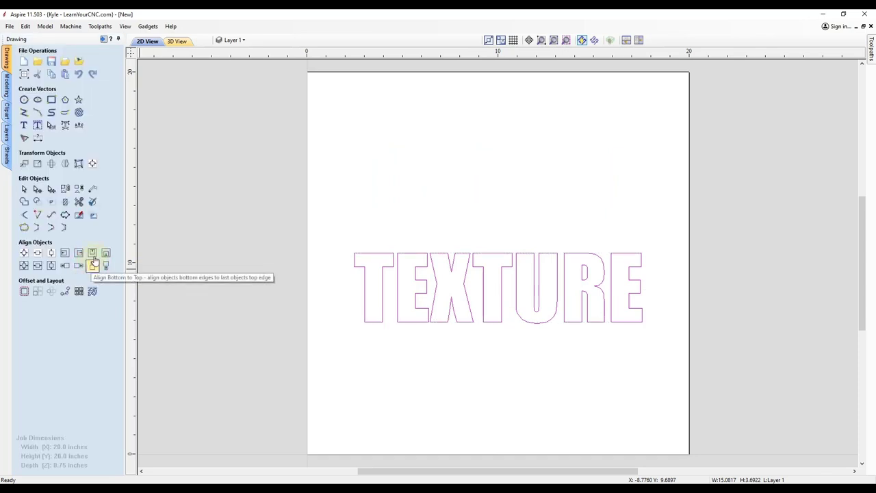
# Draw a five-point star above TEXTURE, then select the TEXTURE lettering.
pyautogui.click(80, 101)
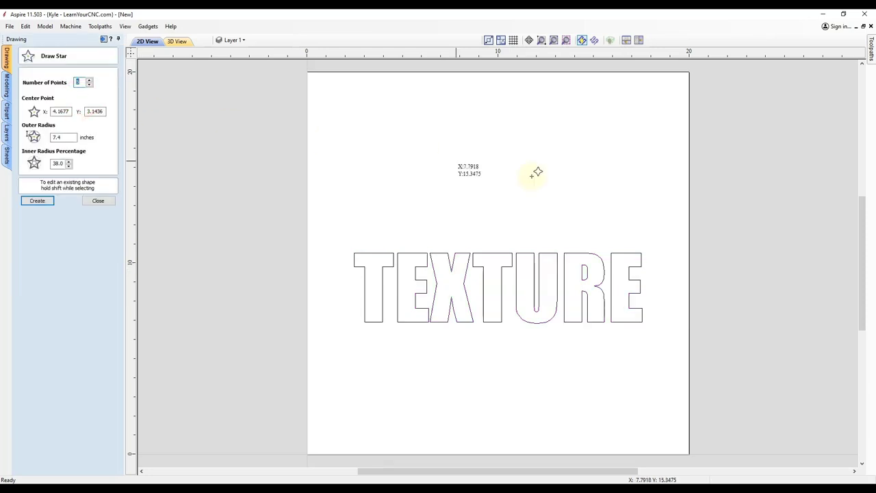
pyautogui.moveTo(497, 183); pyautogui.dragTo(494, 112)
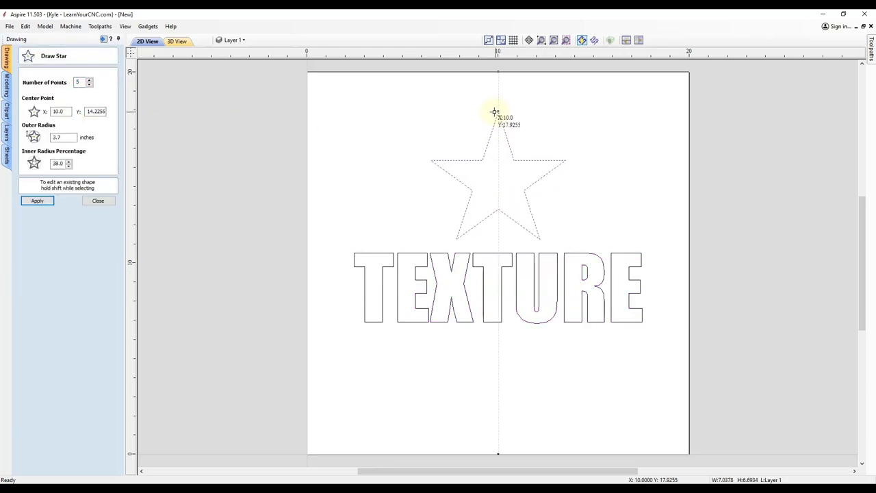
pyautogui.click(100, 201)
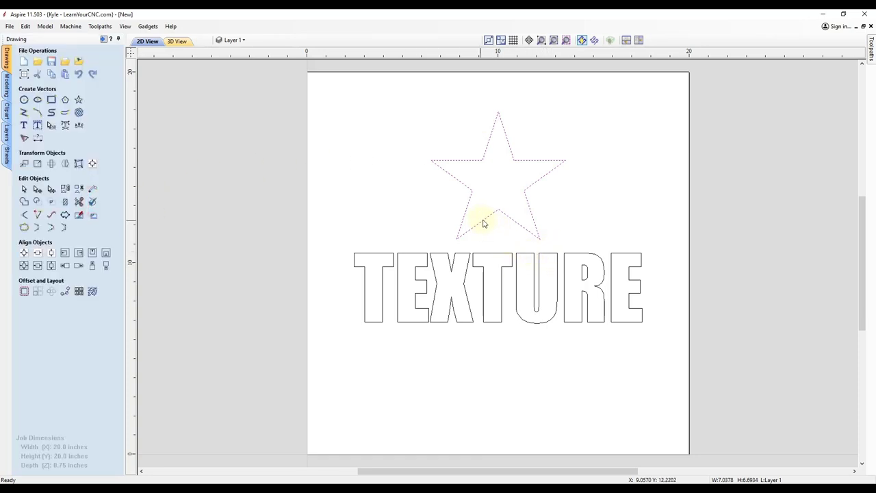
pyautogui.click(484, 257)
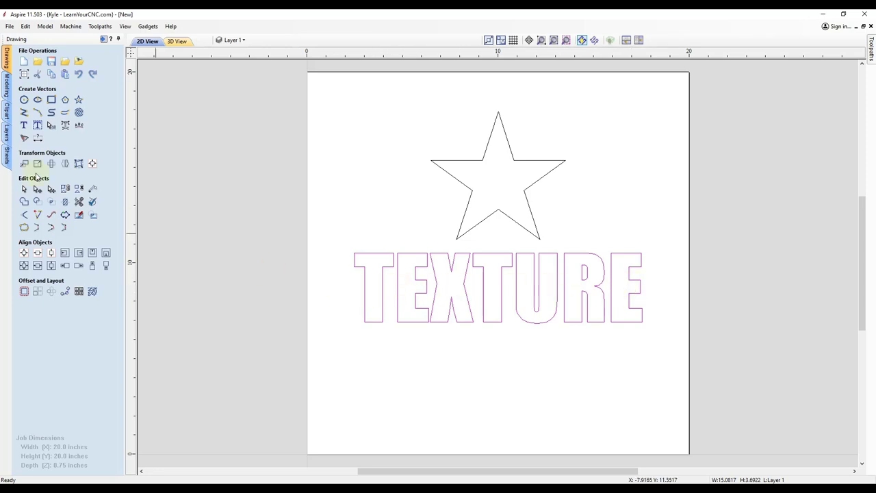
# Try Brittany Signature on the TEXTURE lettering, then switch it back to Impact.
pyautogui.click(24, 125)
pyautogui.click(67, 164)
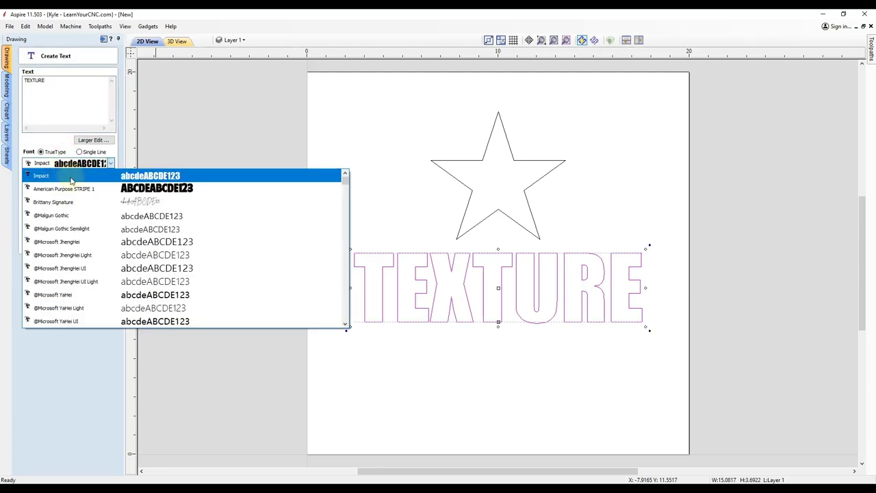
pyautogui.click(62, 200)
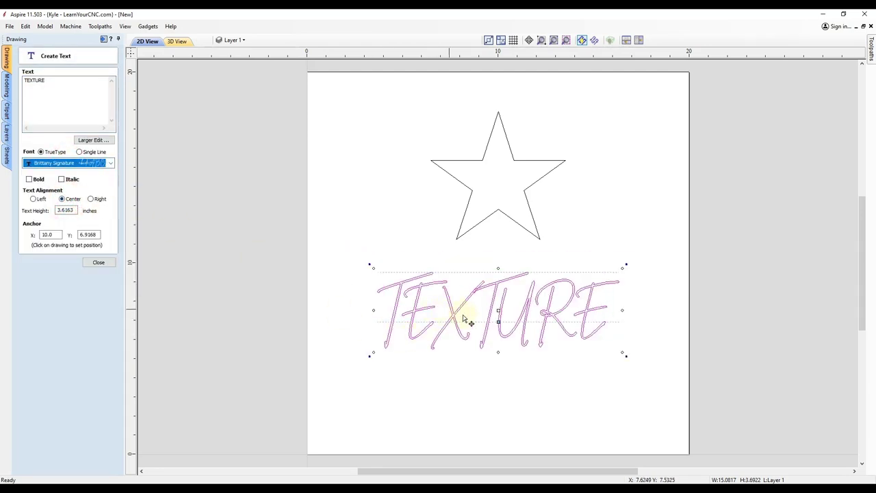
pyautogui.scroll(5, 466, 326)
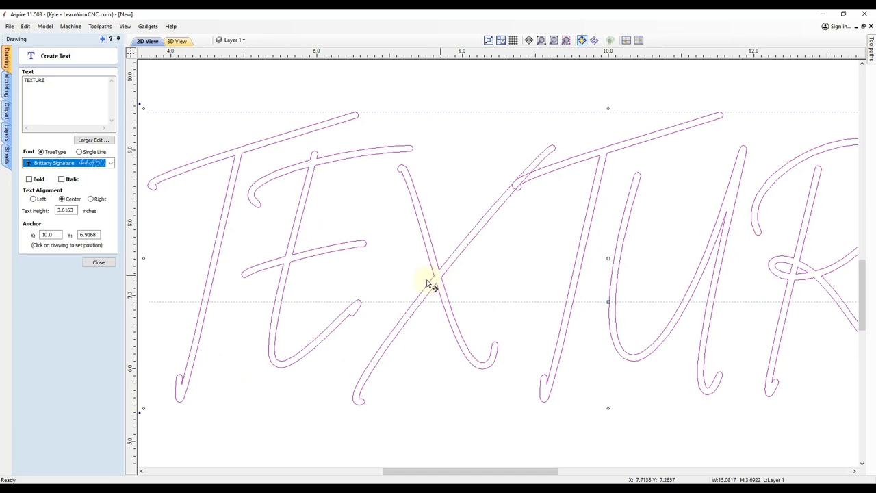
pyautogui.scroll(-5, 428, 264)
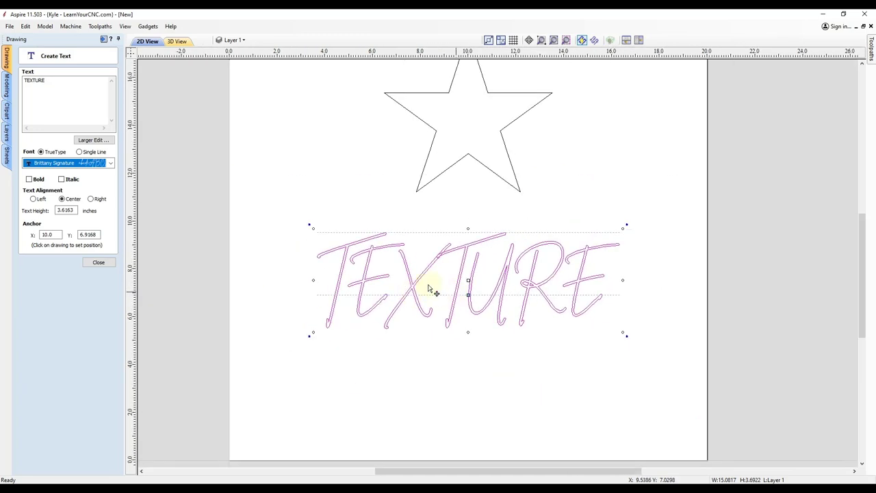
pyautogui.click(111, 163)
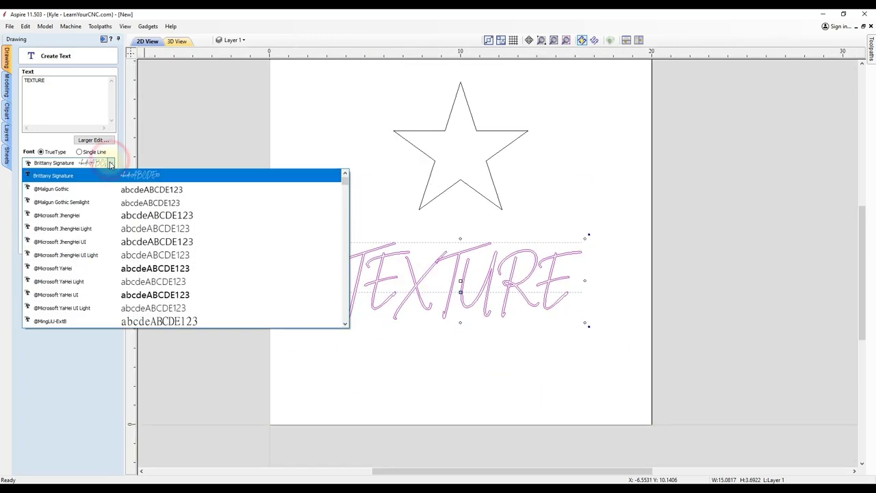
pyautogui.scroll(1, 103, 193)
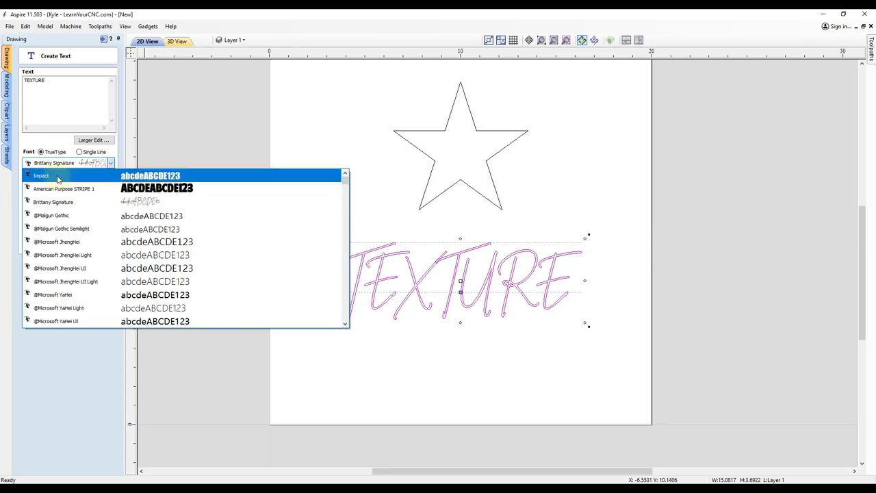
pyautogui.click(59, 175)
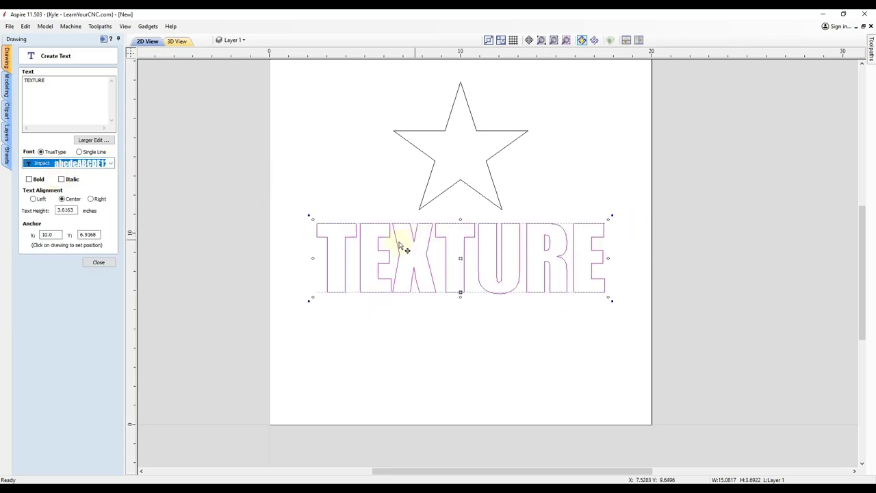
pyautogui.click(91, 264)
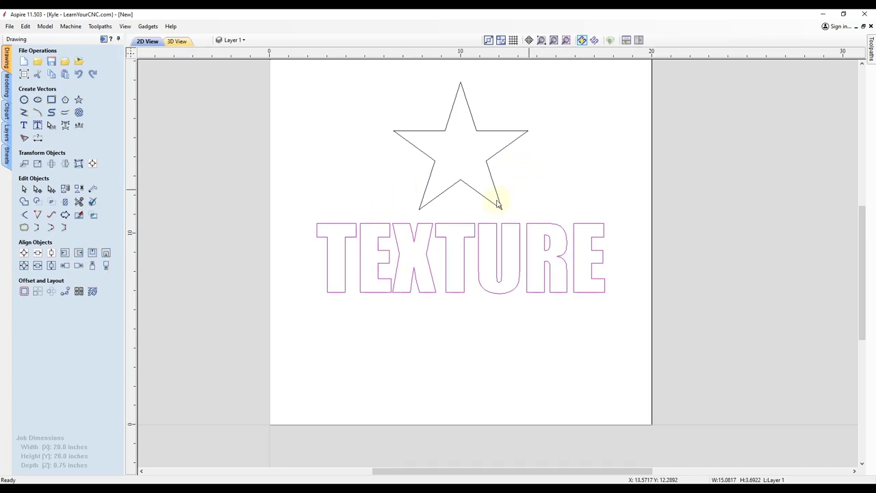
# Recentre the artwork and select the star outline for a repeating vector texture.
pyautogui.moveTo(499, 204); pyautogui.dragTo(463, 288, button='middle')
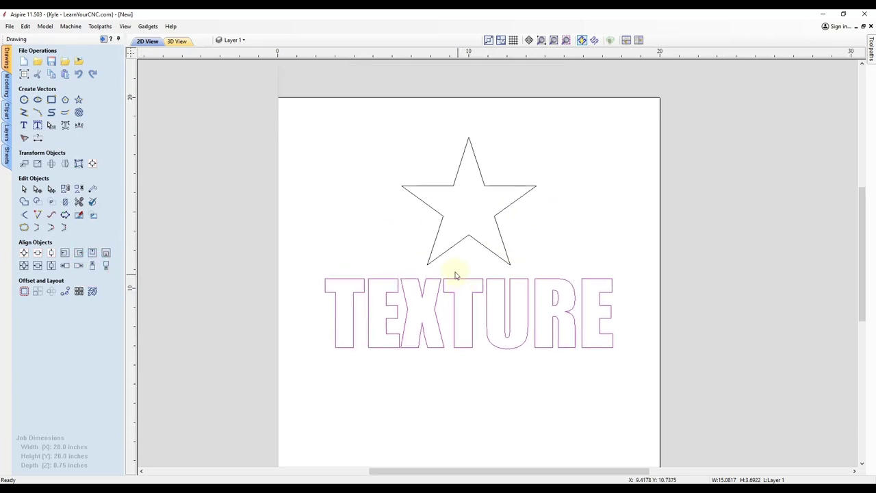
pyautogui.click(451, 252)
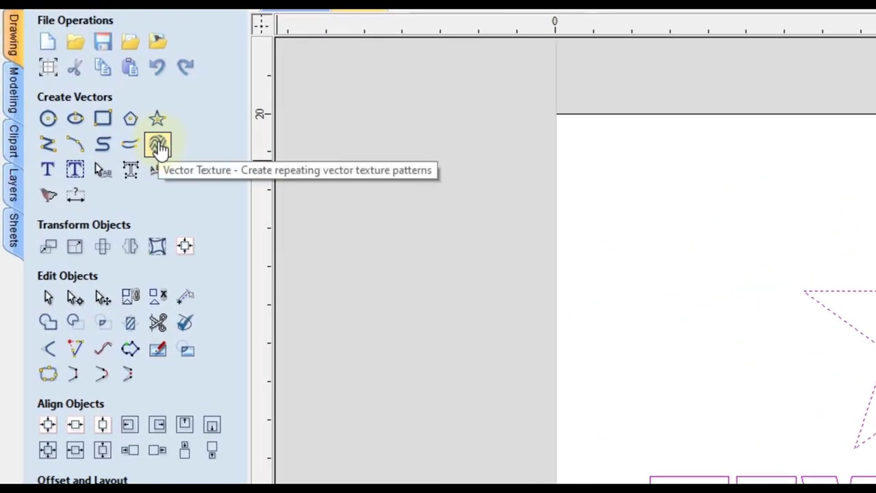
pyautogui.click(157, 145)
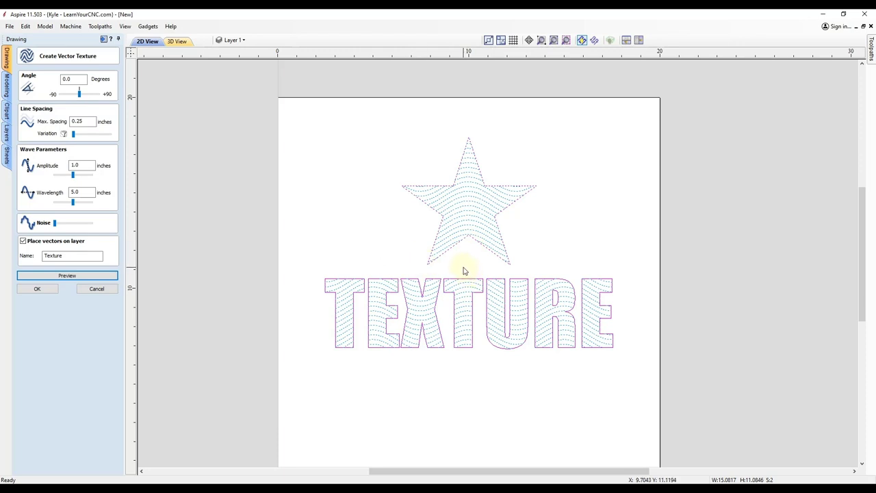
# Tilt the texture lines to 47.7 degrees and preview them in the star and letters.
pyautogui.scroll(3, 425, 320)
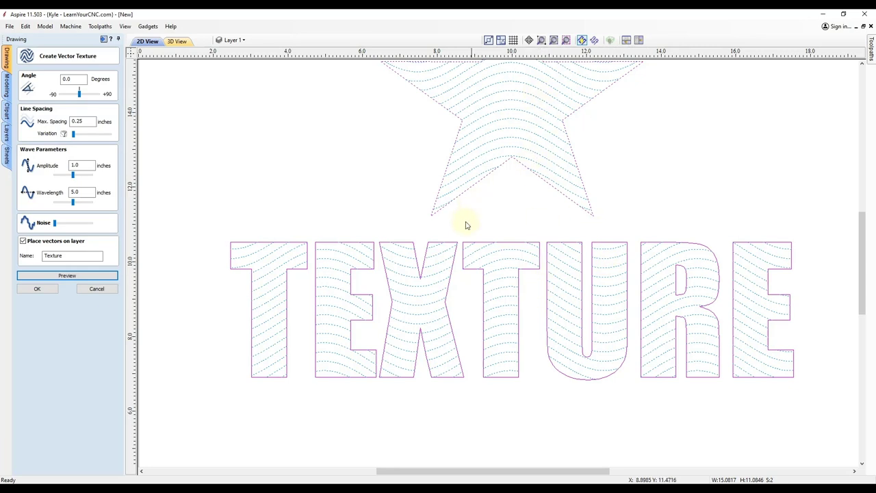
pyautogui.scroll(-3, 407, 244)
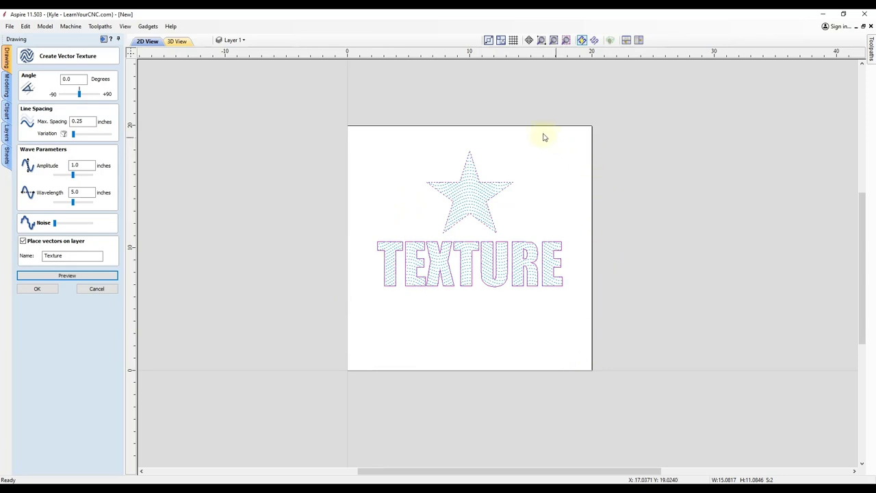
pyautogui.scroll(2, 493, 270)
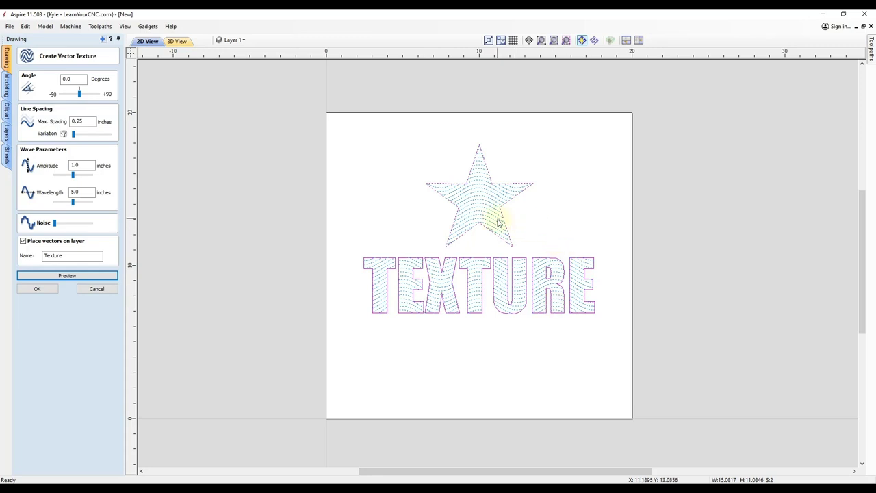
pyautogui.scroll(2, 512, 207)
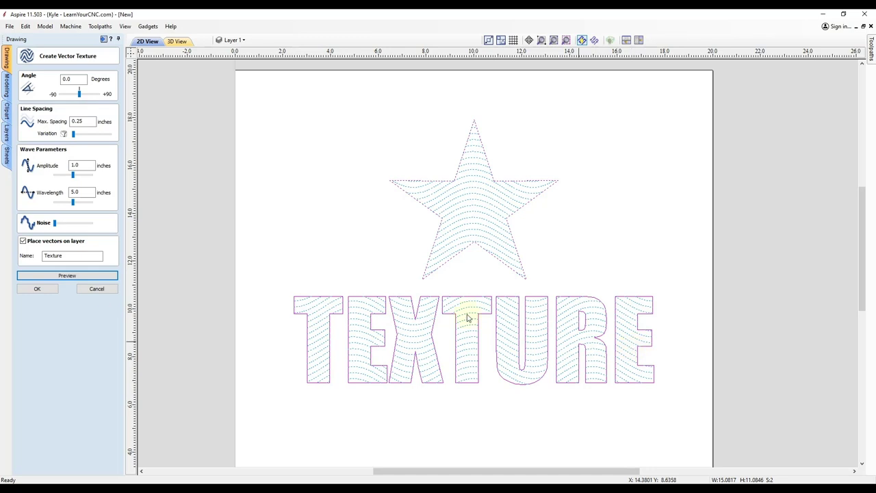
pyautogui.moveTo(79, 94); pyautogui.dragTo(89, 100)
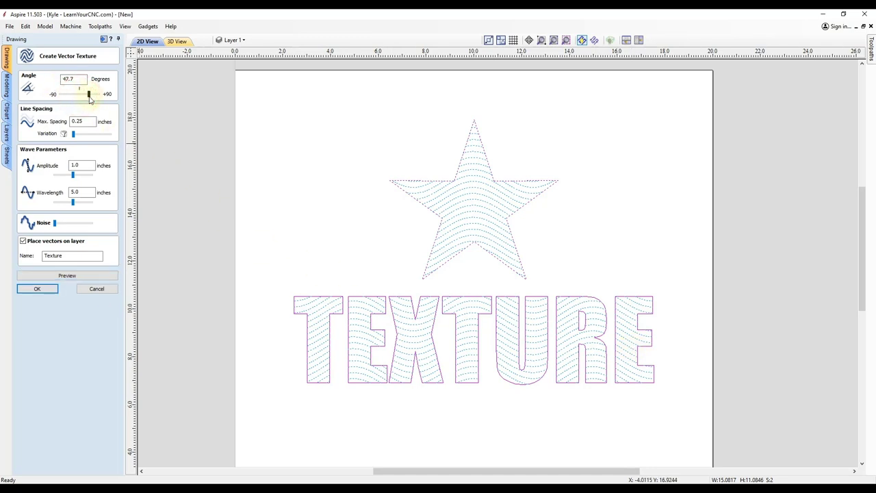
pyautogui.click(65, 276)
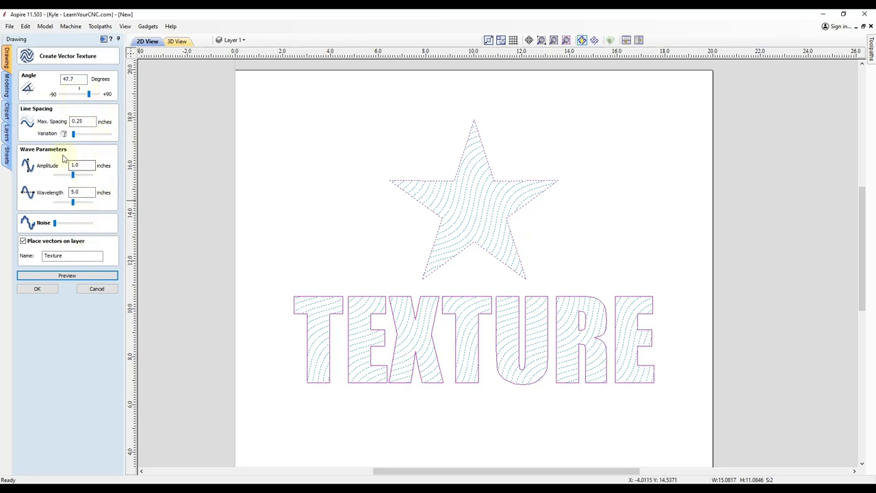
# Create the wavy texture vectors and hide Layer 1 to view them alone.
pyautogui.click(39, 290)
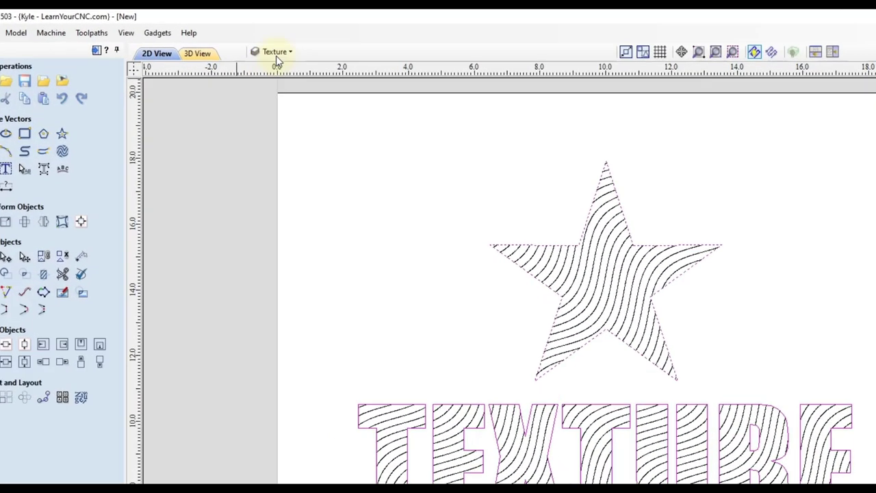
pyautogui.click(355, 71)
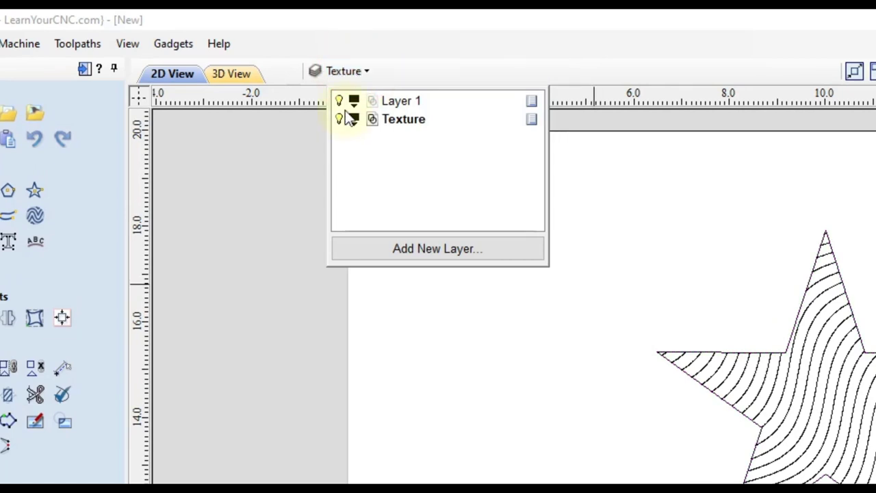
pyautogui.click(340, 101)
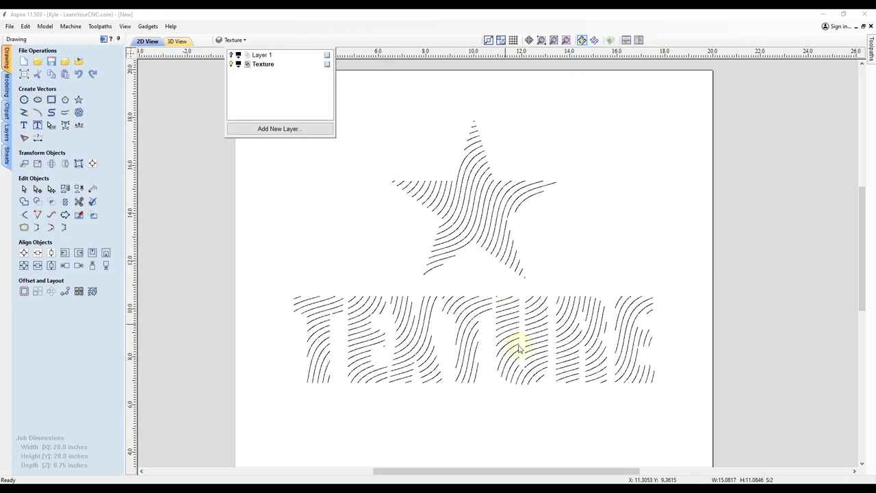
# Show Layer 1 again and toggle the Texture layer off and on to compare.
pyautogui.click(232, 56)
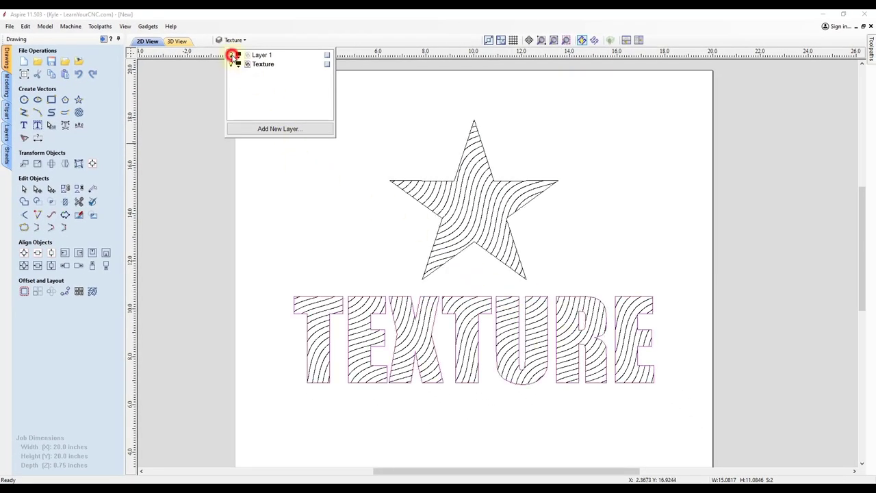
pyautogui.click(232, 65)
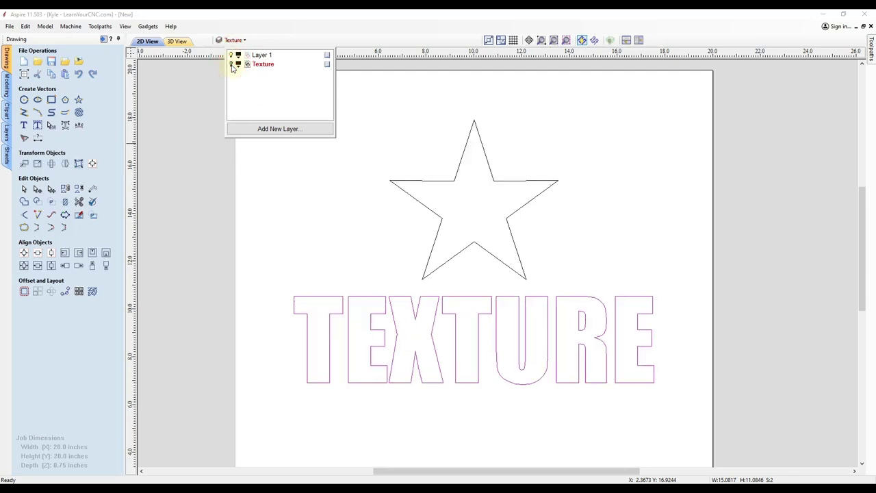
pyautogui.click(233, 64)
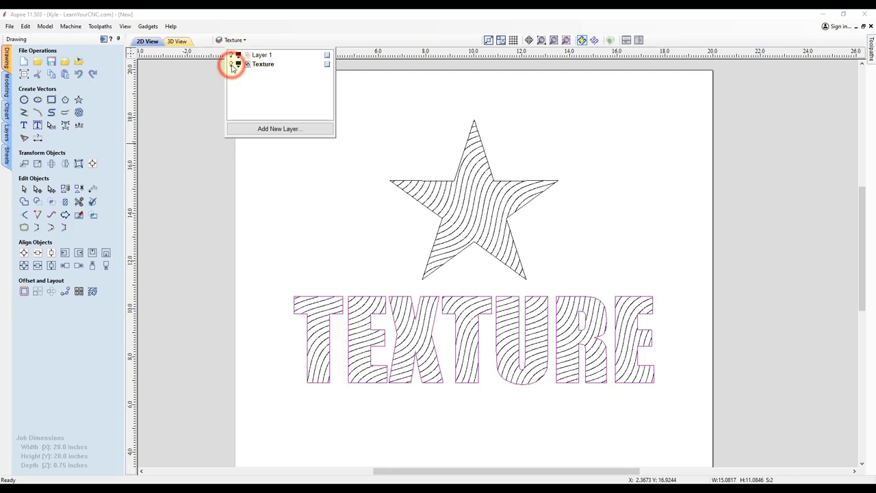
pyautogui.click(457, 279)
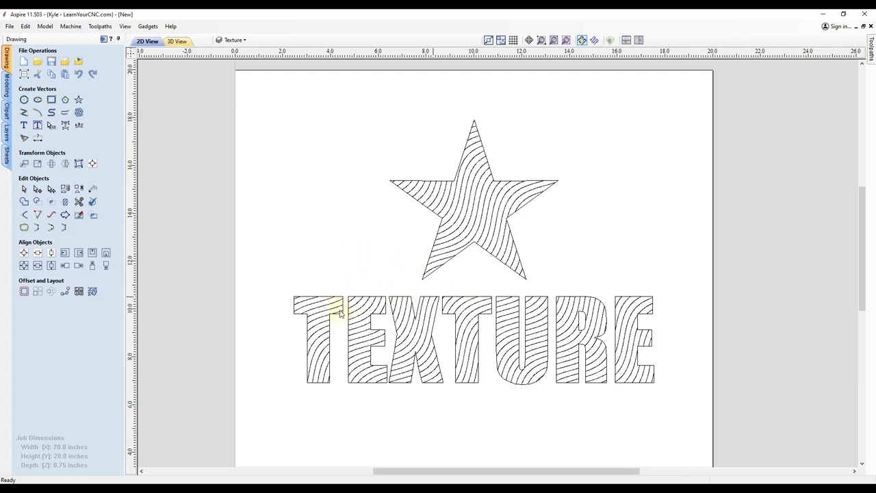
pyautogui.click(104, 40)
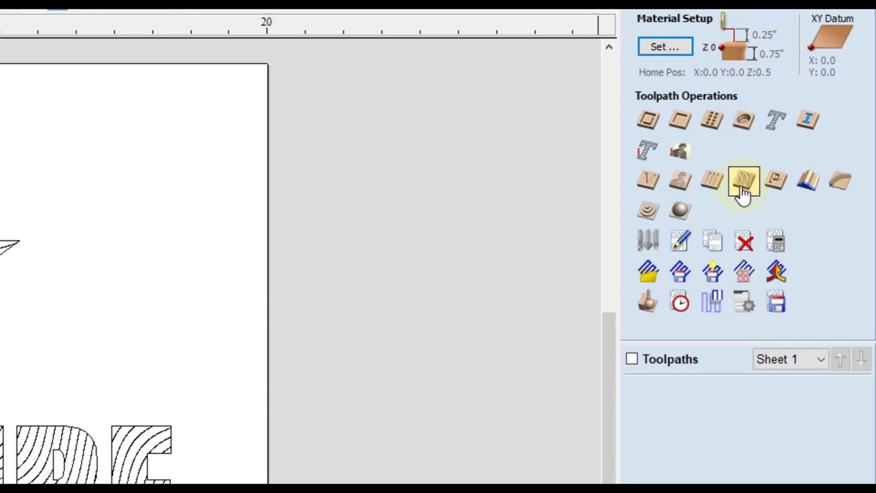
# Start a Texture Toolpath with a 1/4-inch ball nose and adjust its start depth.
pyautogui.click(743, 192)
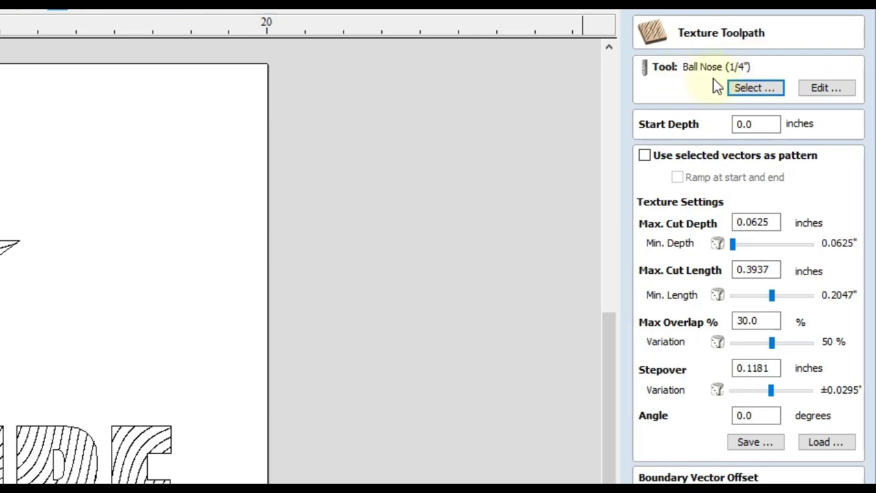
pyautogui.click(760, 124)
# Set the texture toolpath to use selected vectors as pattern, selecting the star's and U's wavy vectors.
pyautogui.click(647, 161)
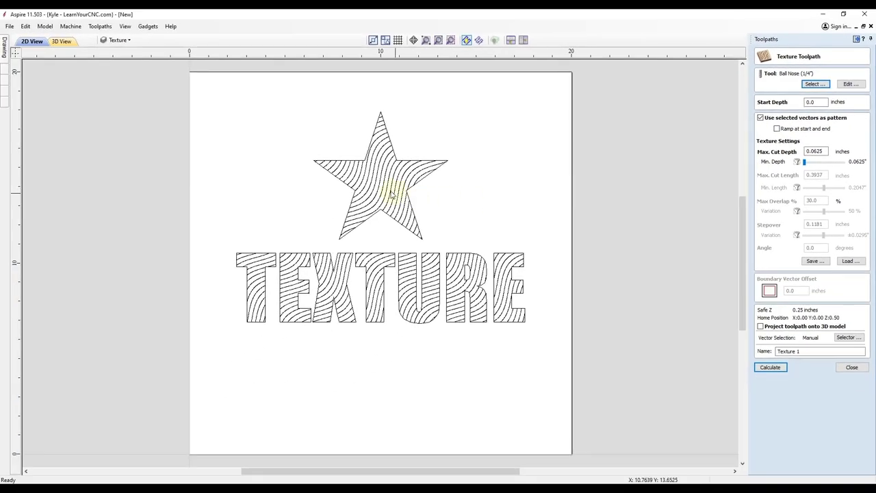
pyautogui.click(387, 185)
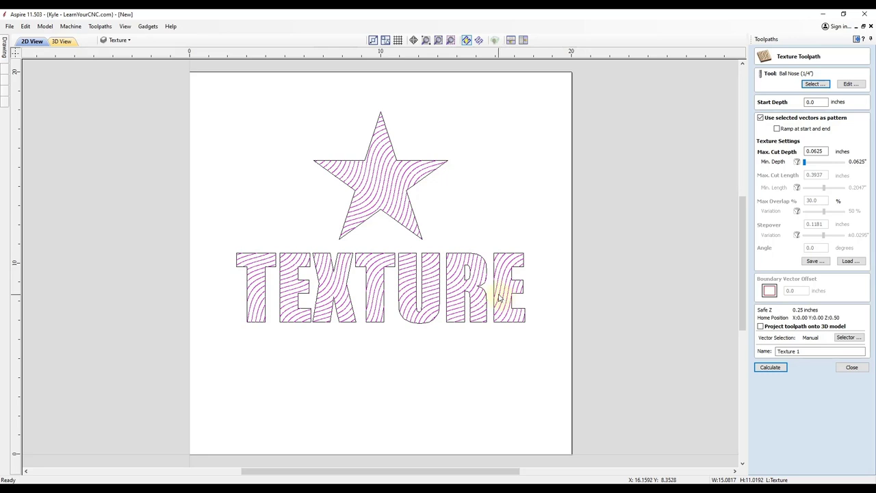
pyautogui.click(412, 192)
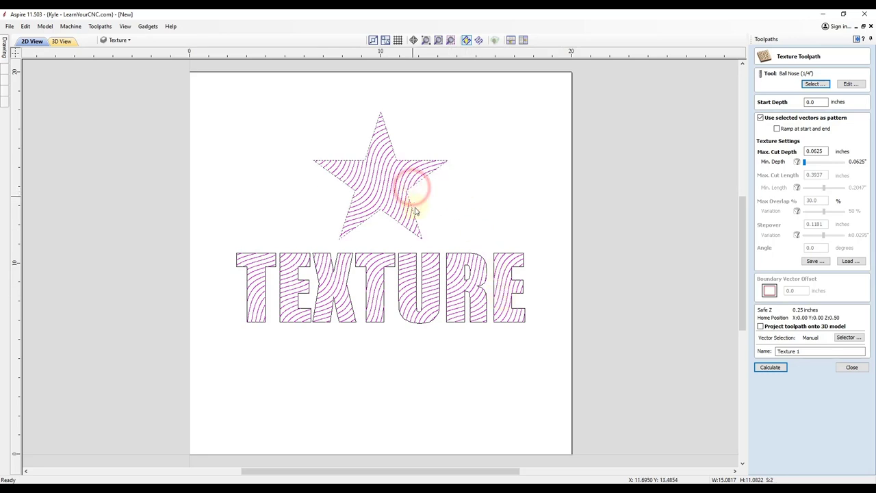
pyautogui.keyDown('shift'); pyautogui.click(415, 255); pyautogui.keyUp('shift')
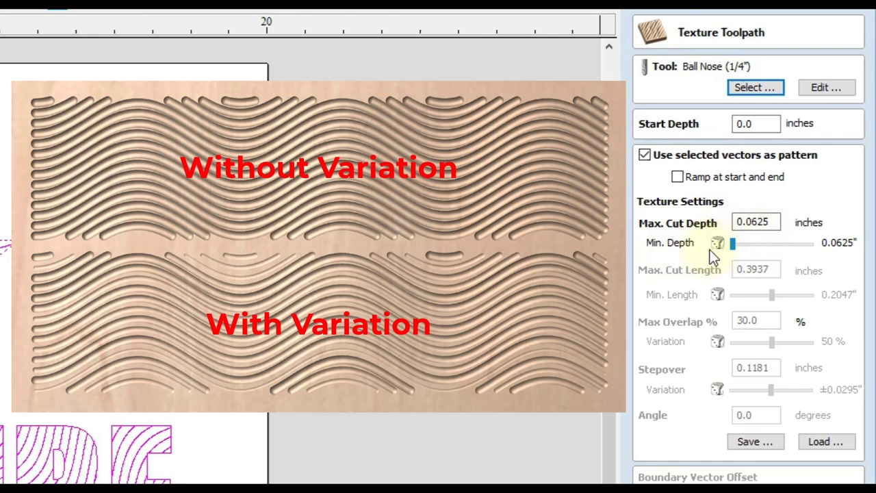
pyautogui.moveTo(736, 243); pyautogui.dragTo(816, 258)
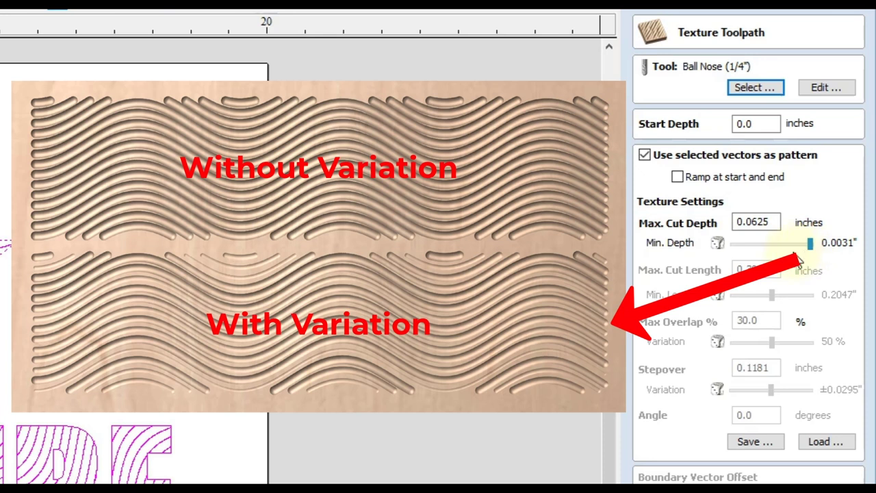
pyautogui.moveTo(814, 244); pyautogui.dragTo(729, 258)
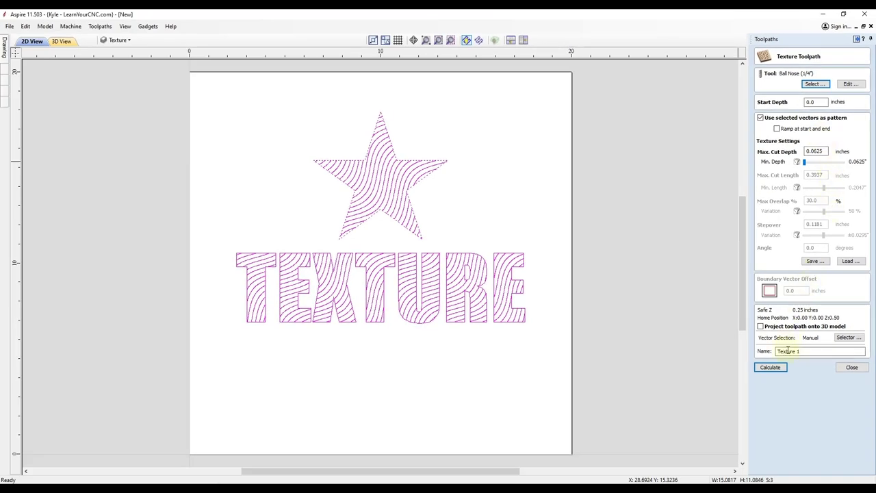
pyautogui.click(798, 352)
# Calculate and simulate the Texture 1 toolpath, rotating the board to inspect the wavy grooves.
pyautogui.click(782, 369)
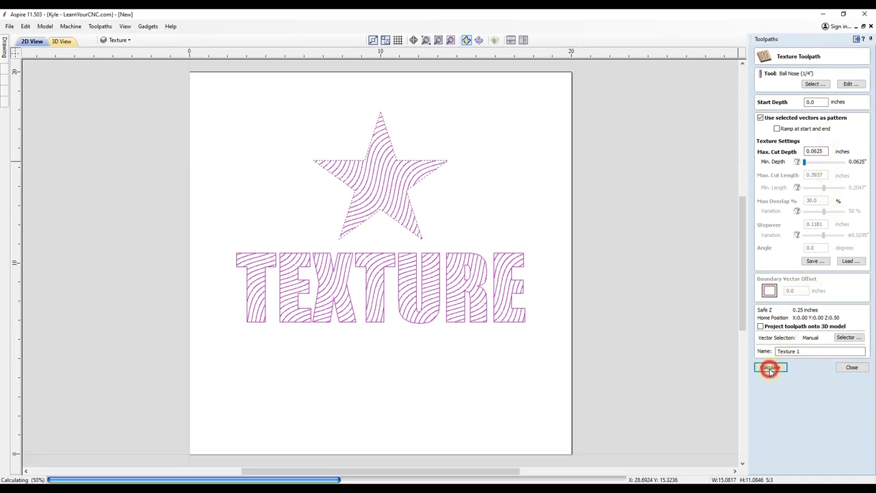
pyautogui.moveTo(479, 370); pyautogui.dragTo(328, 297)
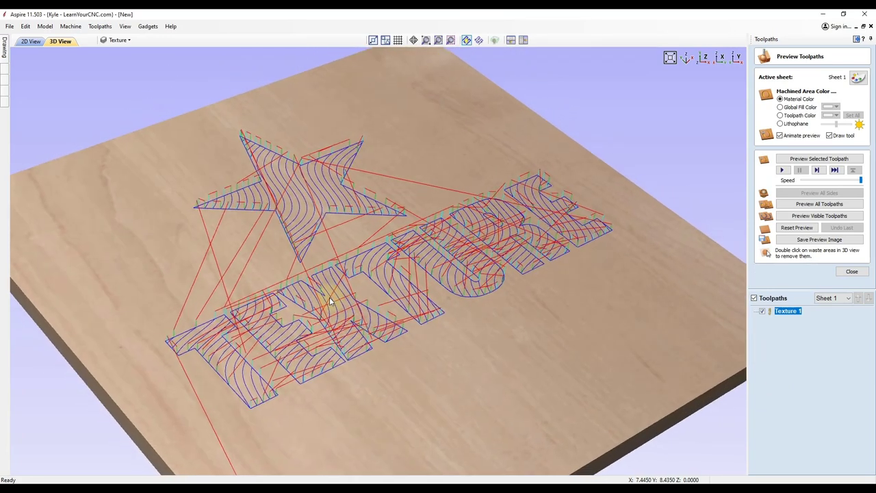
pyautogui.click(824, 160)
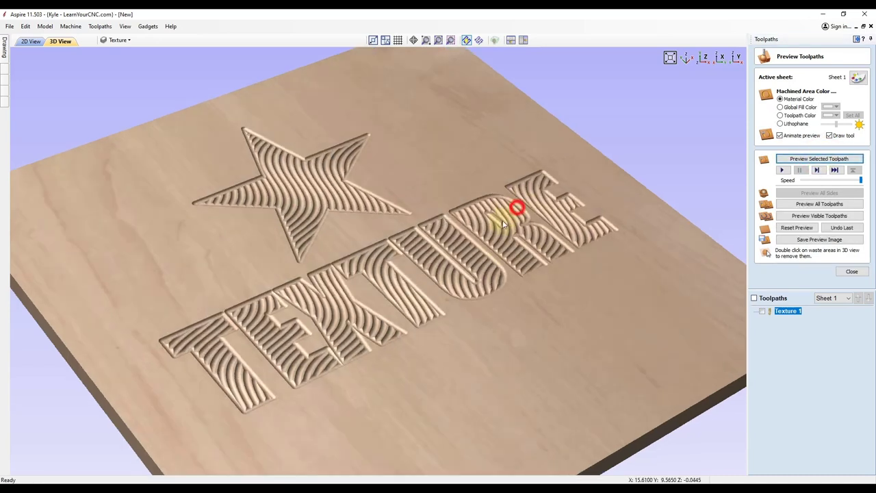
pyautogui.moveTo(519, 205); pyautogui.dragTo(432, 294)
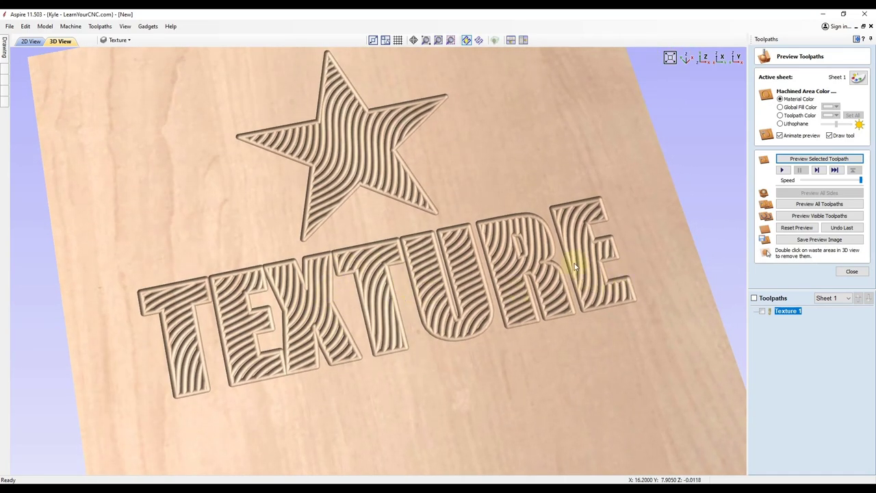
pyautogui.moveTo(554, 256); pyautogui.dragTo(470, 340)
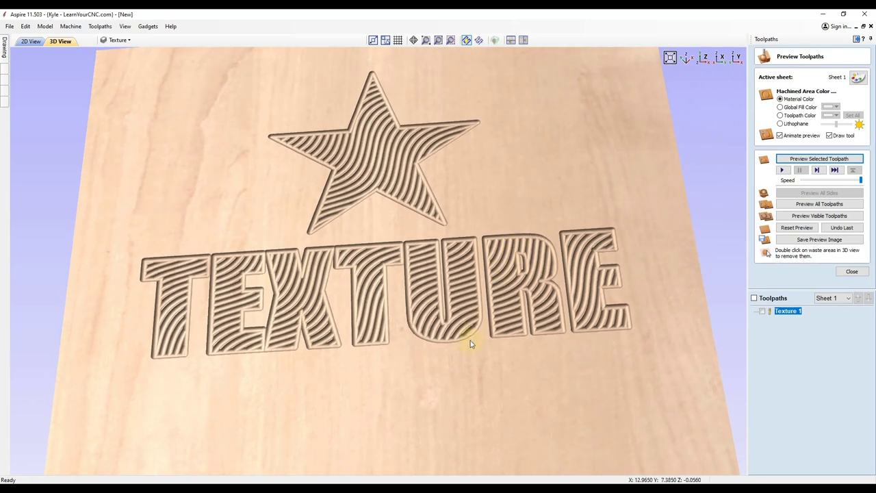
pyautogui.scroll(3, 470, 343)
pyautogui.scroll(6, 471, 345)
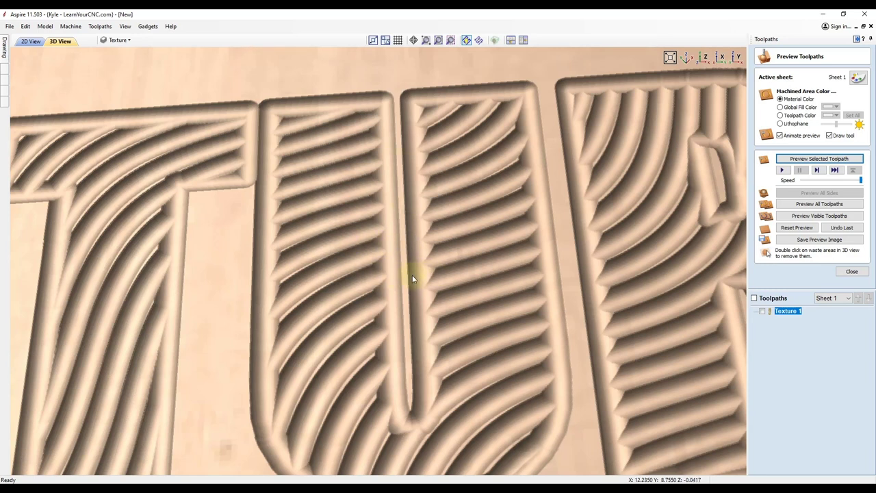
pyautogui.scroll(-4, 411, 261)
pyautogui.scroll(-5, 513, 237)
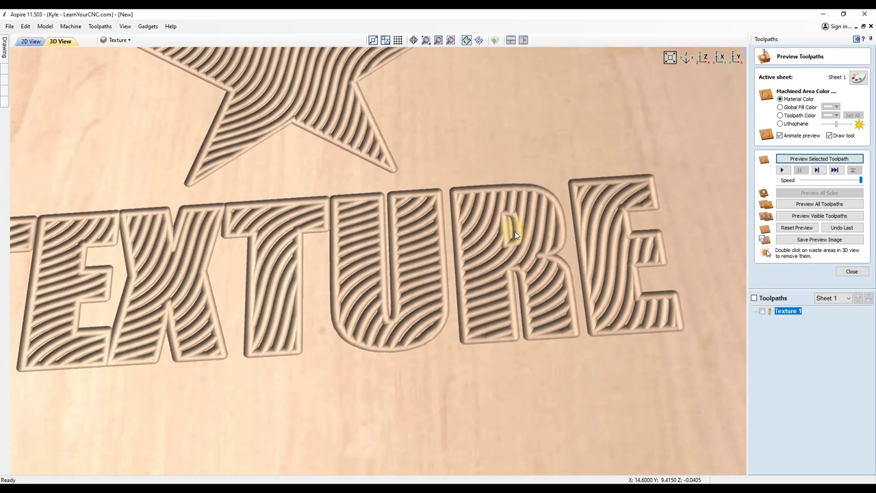
pyautogui.moveTo(362, 241); pyautogui.dragTo(457, 265)
pyautogui.scroll(-5, 431, 211)
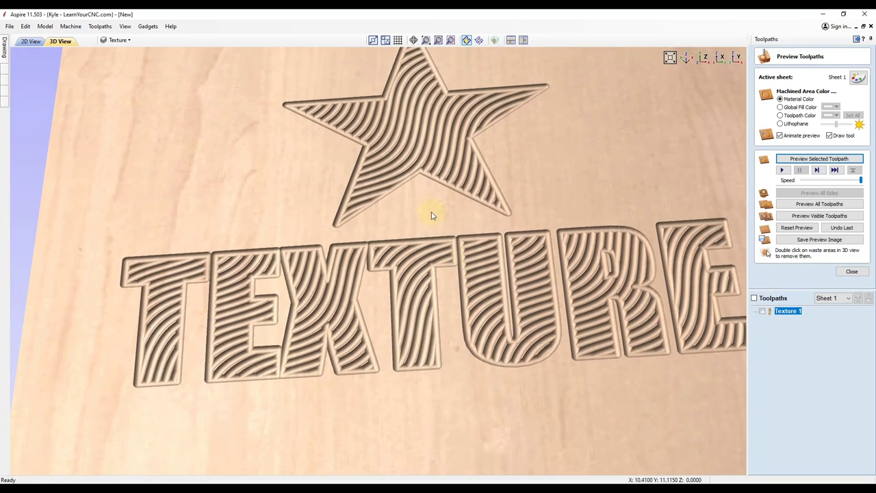
pyautogui.moveTo(391, 239); pyautogui.dragTo(411, 287)
pyautogui.scroll(4, 460, 293)
pyautogui.scroll(3, 383, 249)
pyautogui.moveTo(384, 248); pyautogui.dragTo(309, 207)
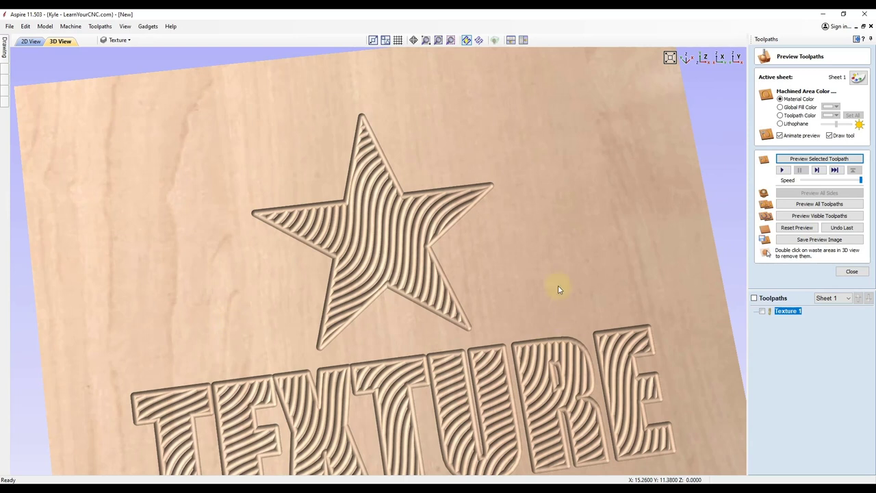
pyautogui.scroll(-3, 432, 271)
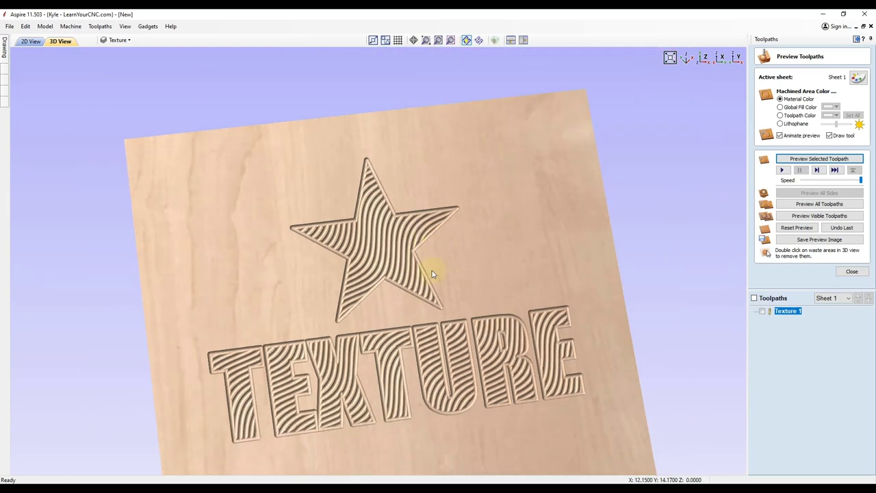
pyautogui.moveTo(432, 271); pyautogui.dragTo(422, 299)
pyautogui.scroll(3, 395, 275)
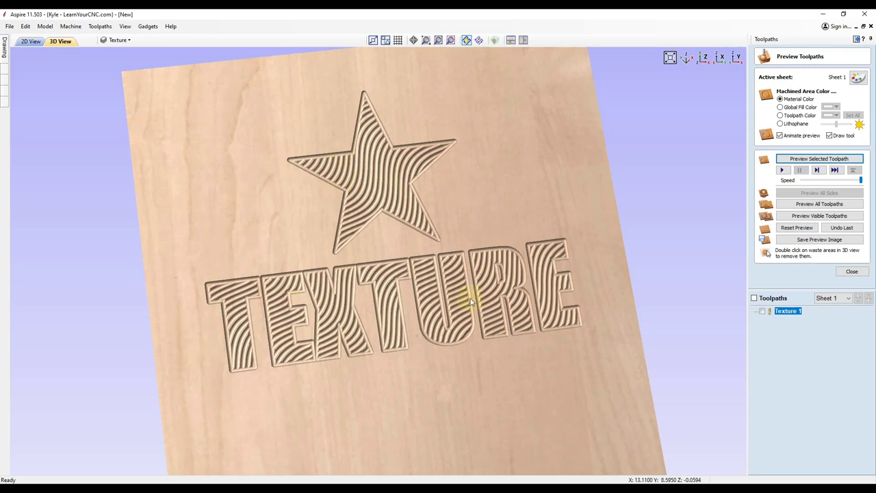
pyautogui.click(796, 227)
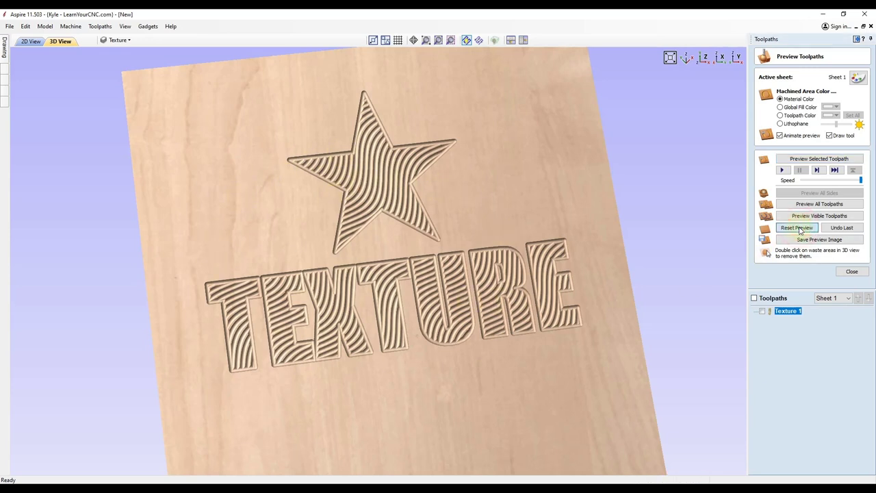
# In the 2D view, hide the Texture layer and select the star and TEXTURE lettering.
pyautogui.click(30, 42)
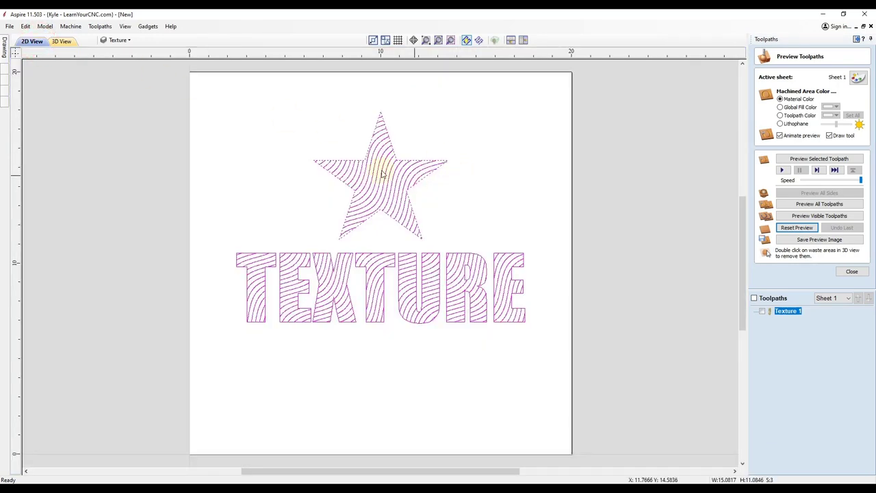
pyautogui.click(122, 40)
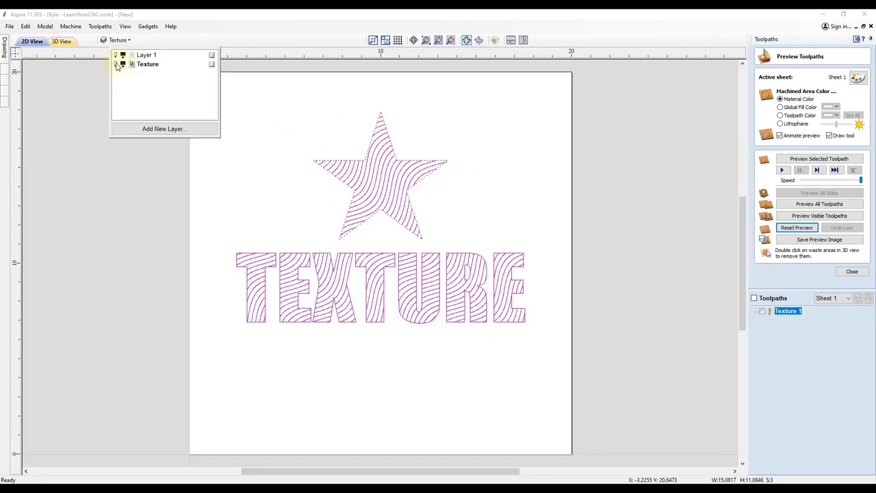
pyautogui.click(116, 65)
pyautogui.click(493, 190)
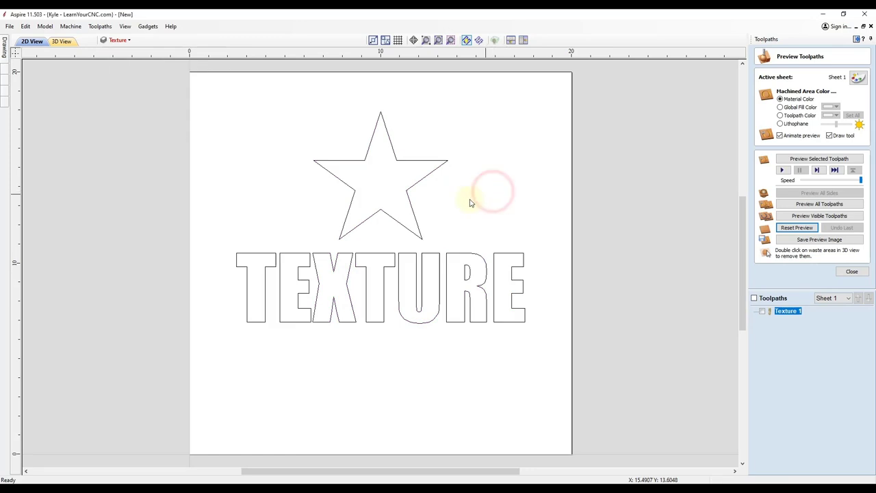
pyautogui.click(407, 233)
pyautogui.keyDown('shift'); pyautogui.click(406, 252); pyautogui.keyUp('shift')
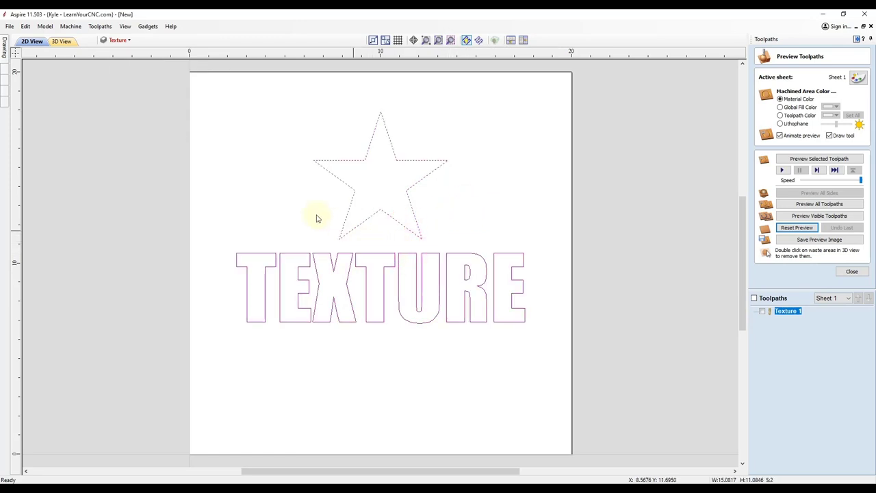
# Create 1.0-inch offset boundaries around the star and text and weld them into one outline.
pyautogui.click(4, 50)
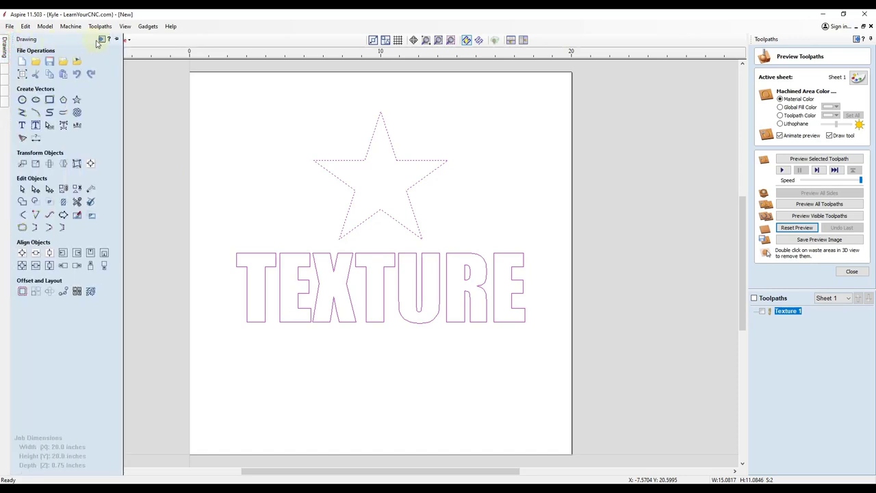
pyautogui.click(118, 40)
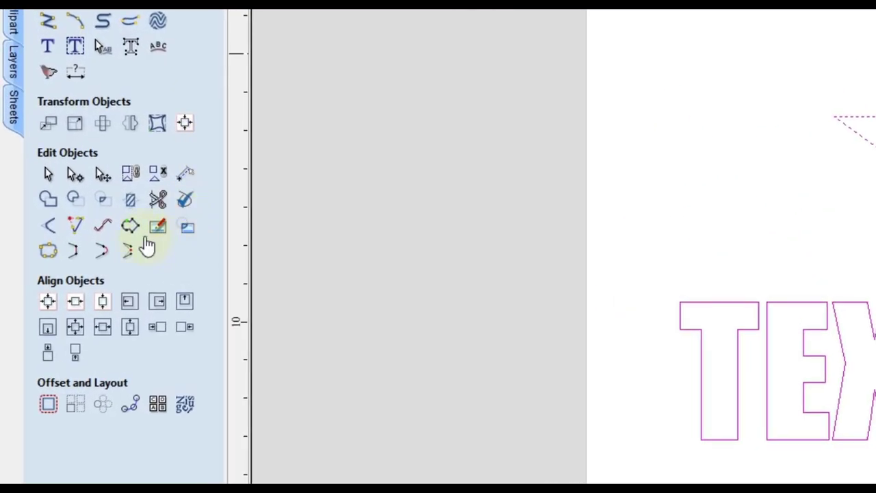
pyautogui.click(133, 231)
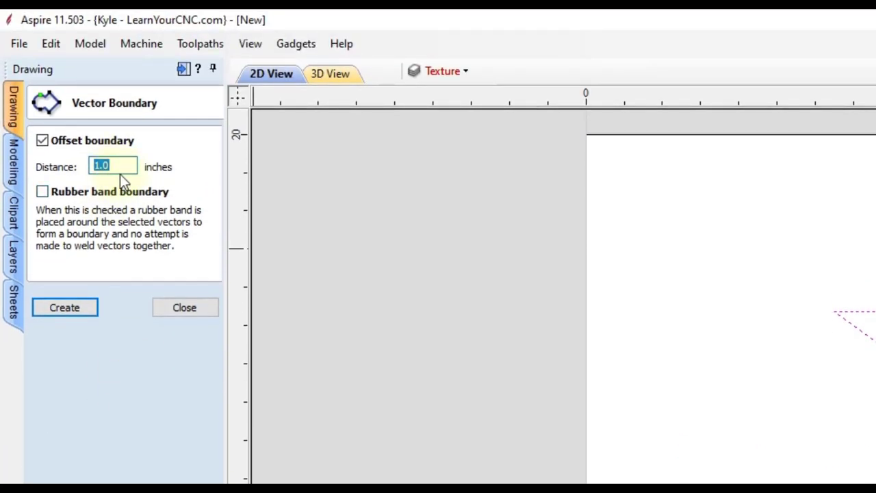
pyautogui.click(82, 319)
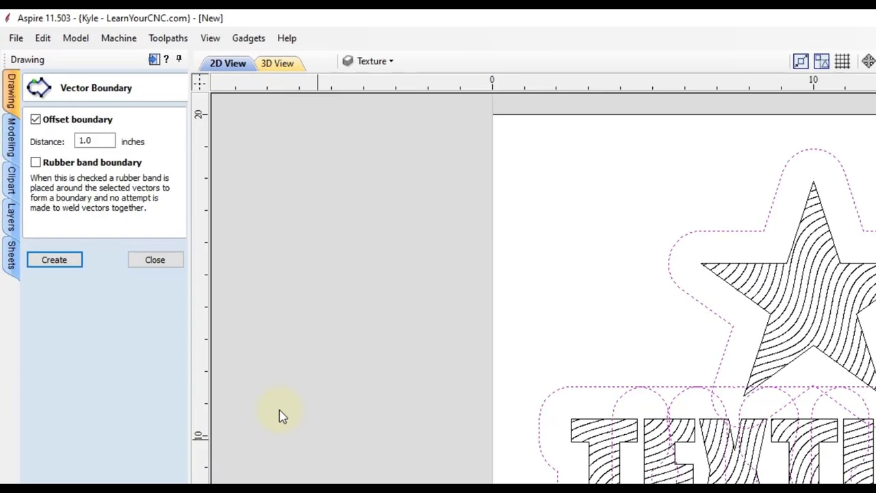
pyautogui.click(182, 310)
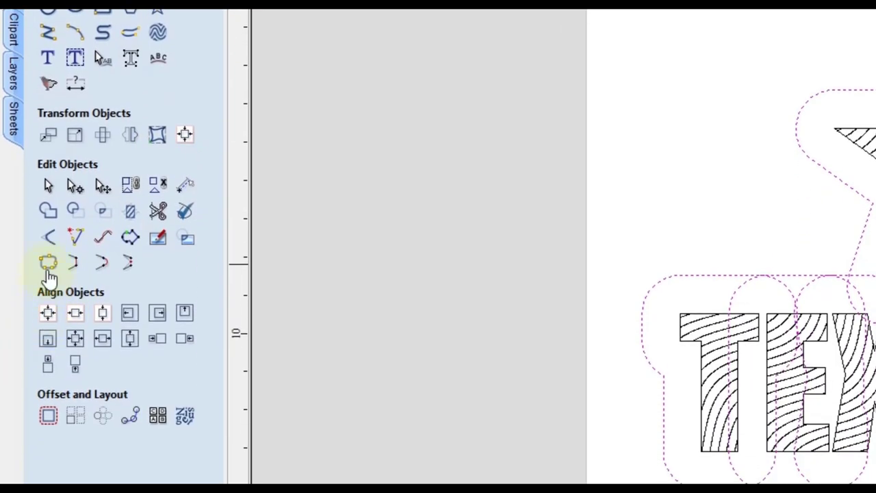
pyautogui.click(48, 212)
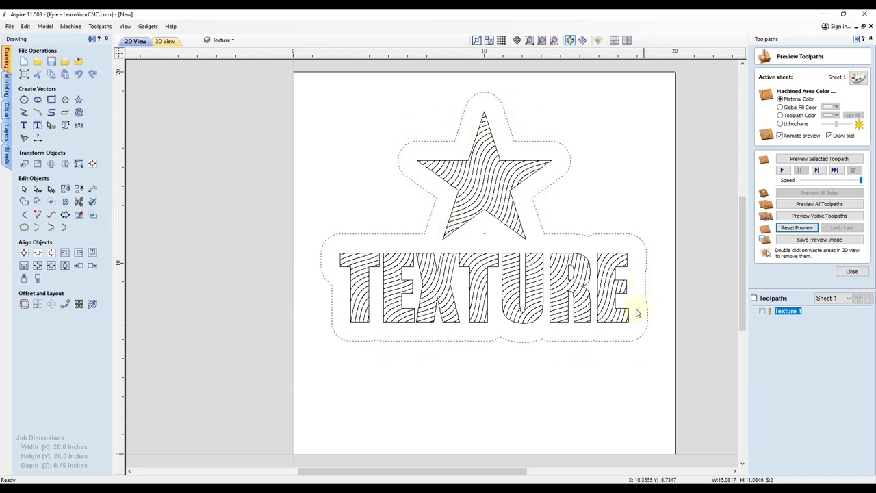
# Delete the stray leftover triangle vector and select the welded outline.
pyautogui.scroll(10, 512, 241)
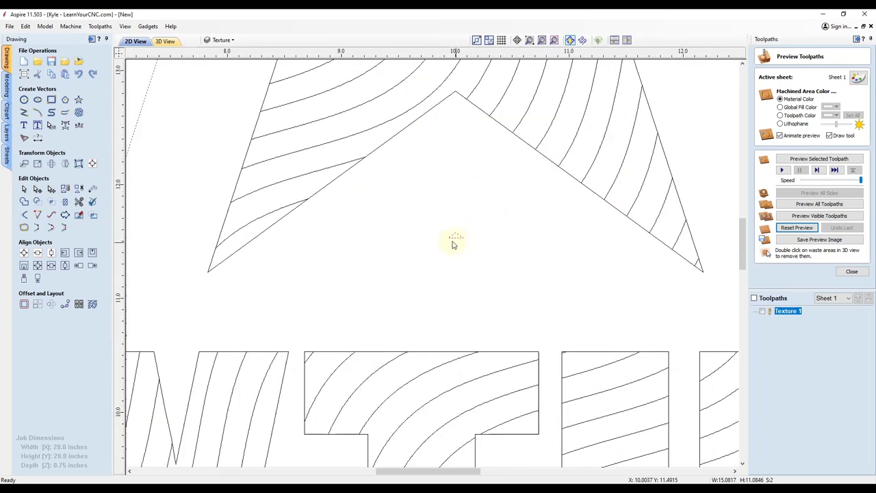
pyautogui.click(466, 243)
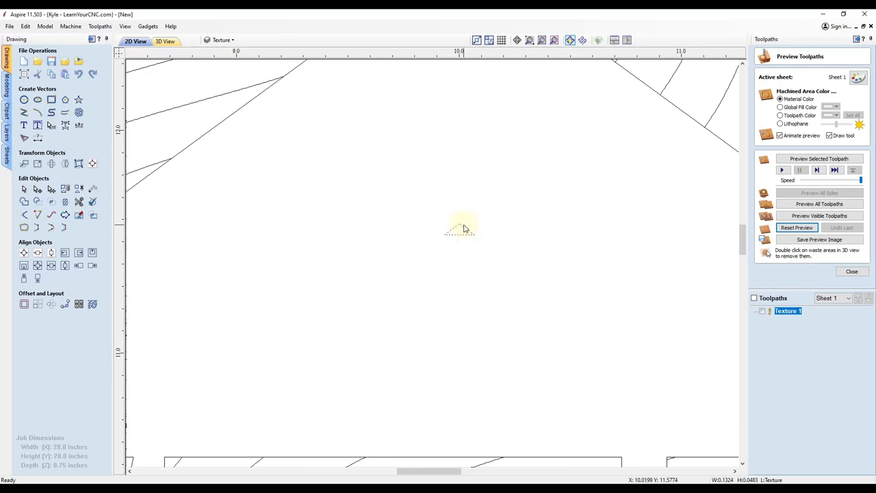
pyautogui.press('Delete')
pyautogui.scroll(-10, 444, 215)
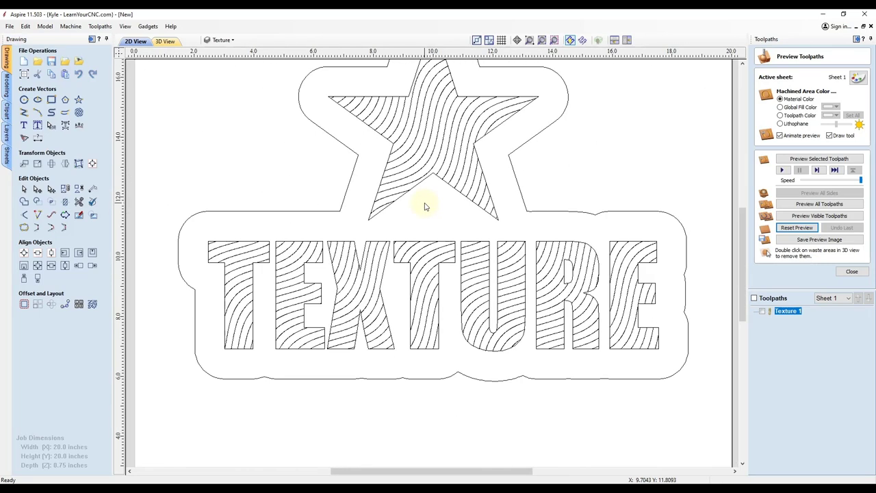
pyautogui.click(488, 159)
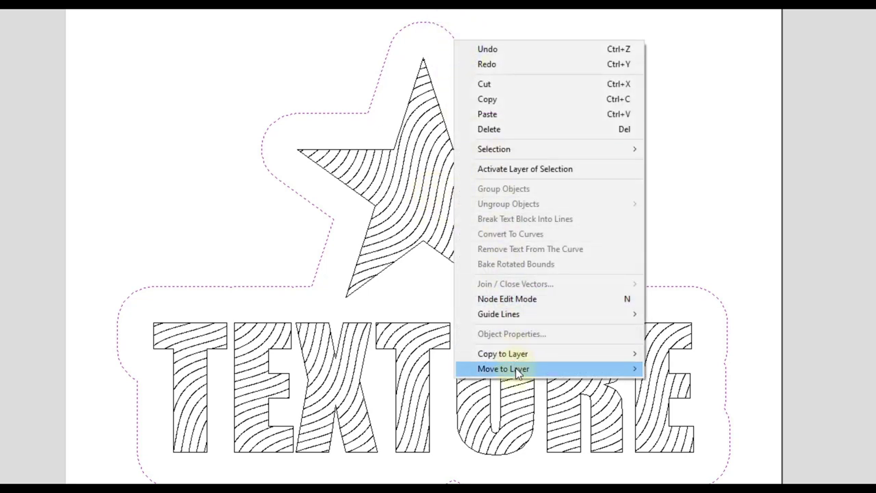
# Move the boundary outline onto Layer 1 and hide the earlier Texture layer.
pyautogui.moveTo(511, 370)
pyautogui.click(695, 370)
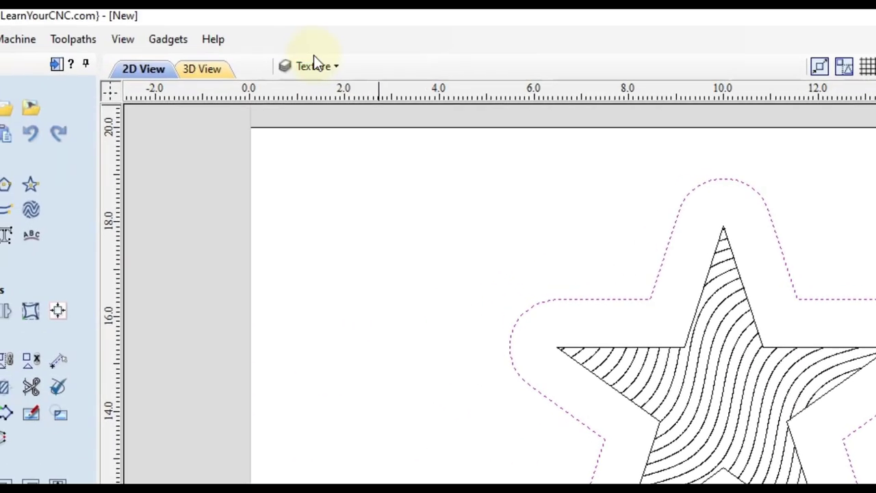
pyautogui.click(318, 68)
pyautogui.click(317, 118)
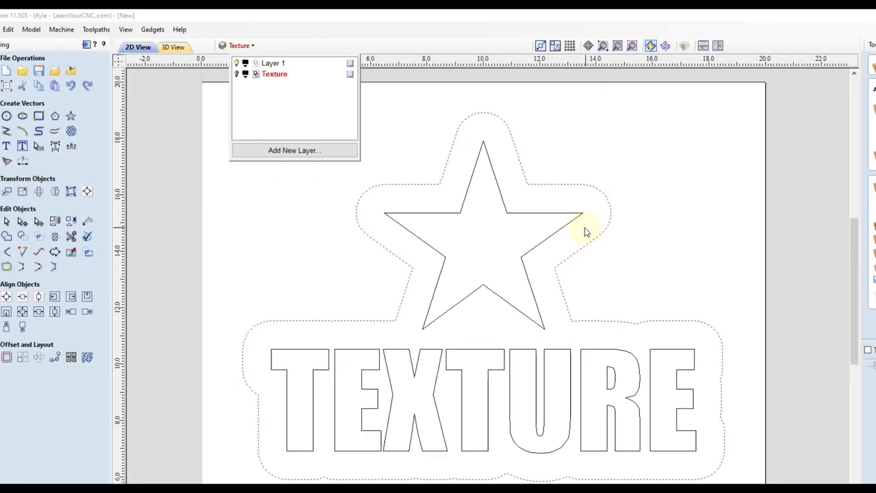
pyautogui.click(513, 195)
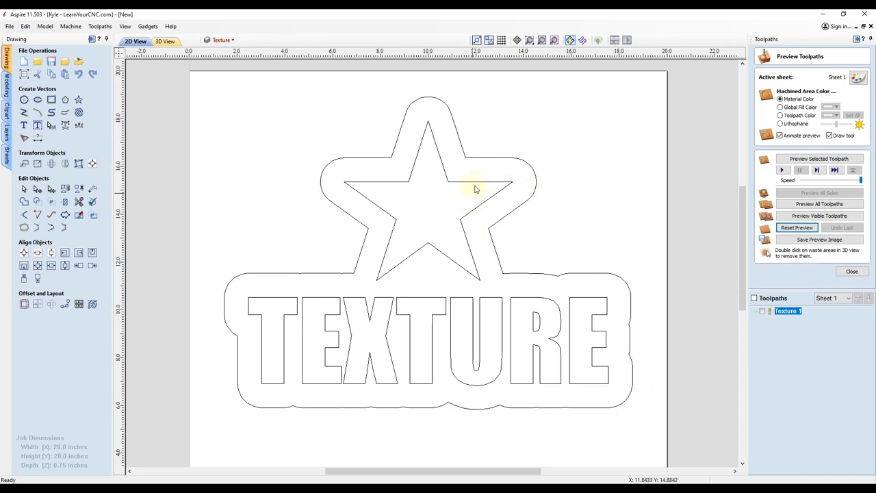
# Select the offset boundary, star outline and TEXTURE letters together.
pyautogui.click(468, 158)
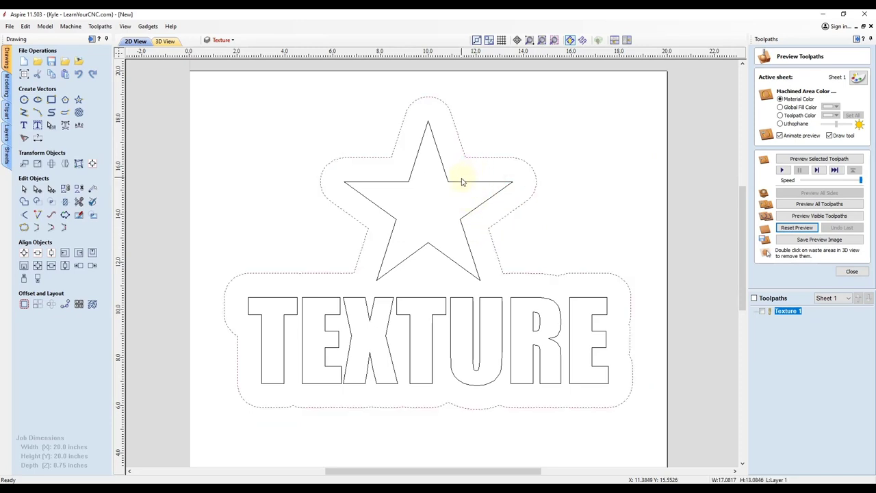
pyautogui.click(462, 182)
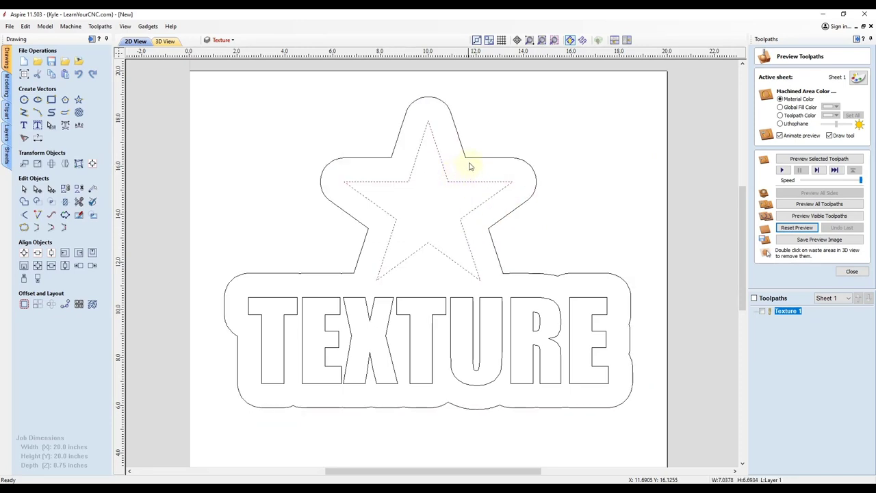
pyautogui.keyDown('shift'); pyautogui.click(470, 159); pyautogui.keyUp('shift')
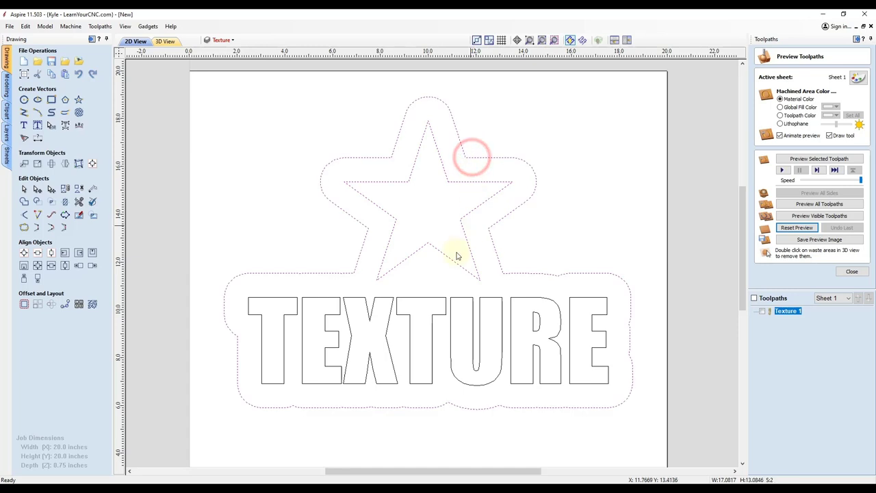
pyautogui.keyDown('shift'); pyautogui.click(451, 301); pyautogui.keyUp('shift')
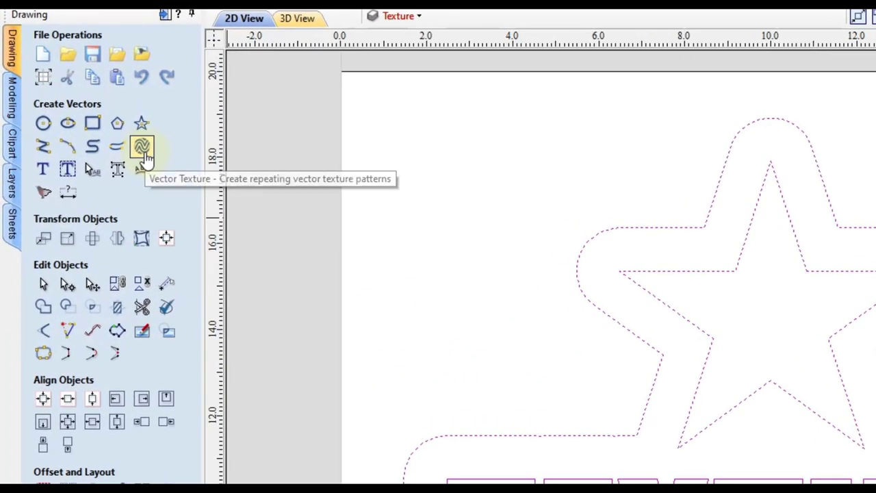
# Generate wavy vector texture on a layer renamed Texture 2, previewing it before accepting.
pyautogui.click(145, 157)
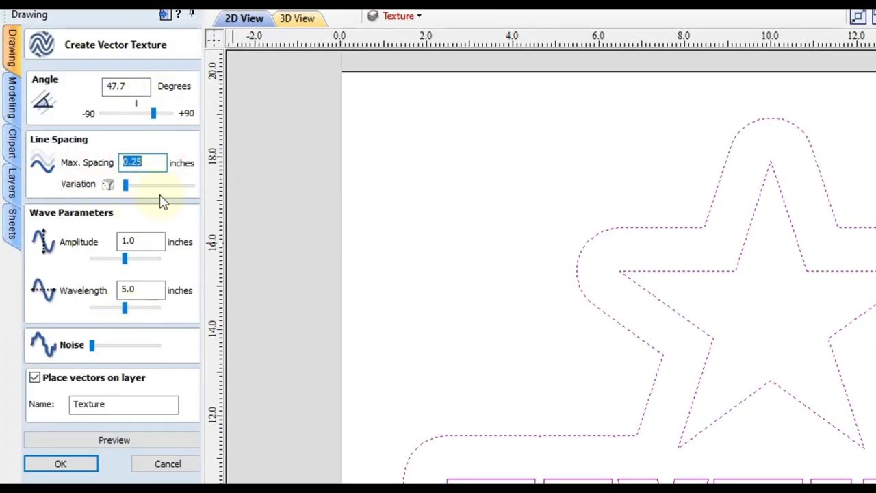
pyautogui.click(126, 406)
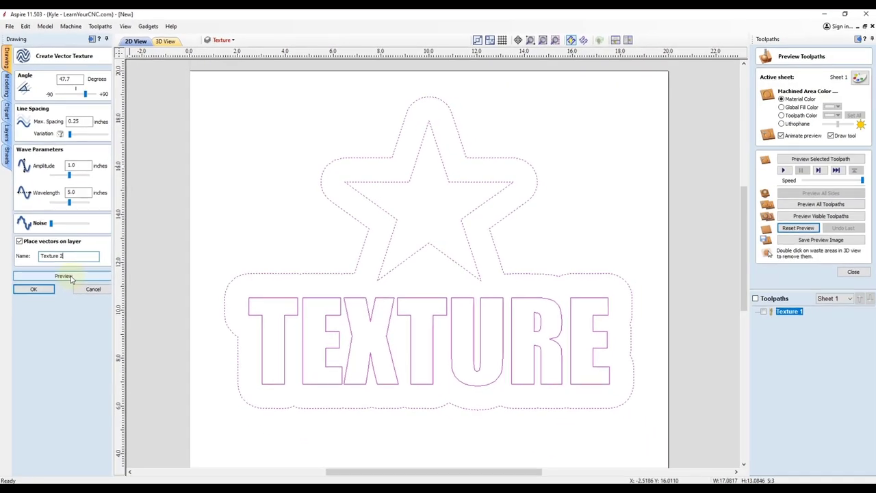
pyautogui.click(129, 445)
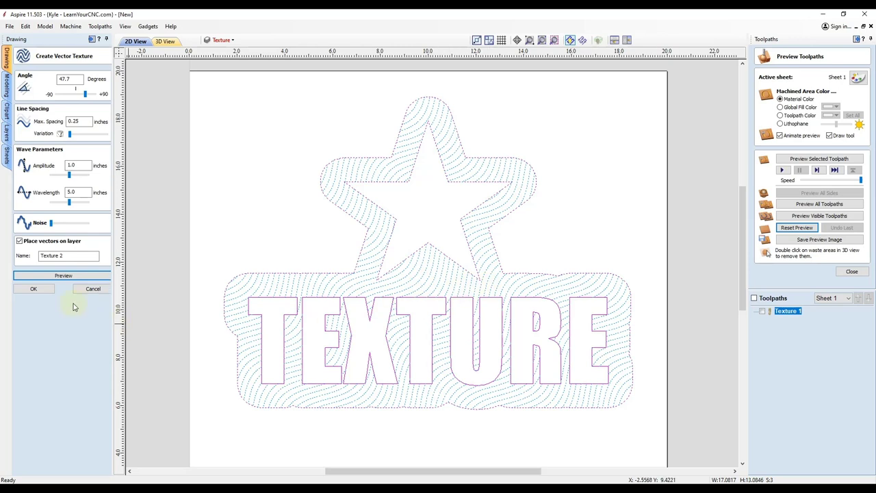
pyautogui.click(41, 290)
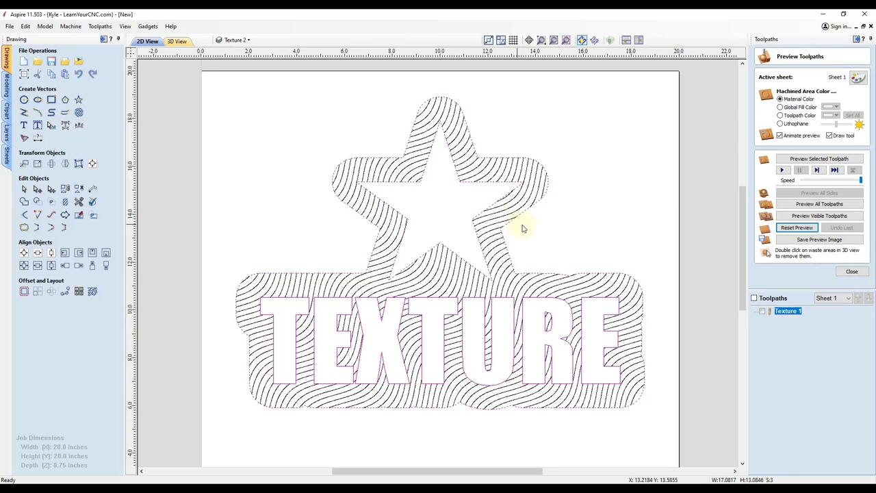
# Calculate a Texture 2 toolpath using the selected wavy vectors as its pattern.
pyautogui.click(850, 272)
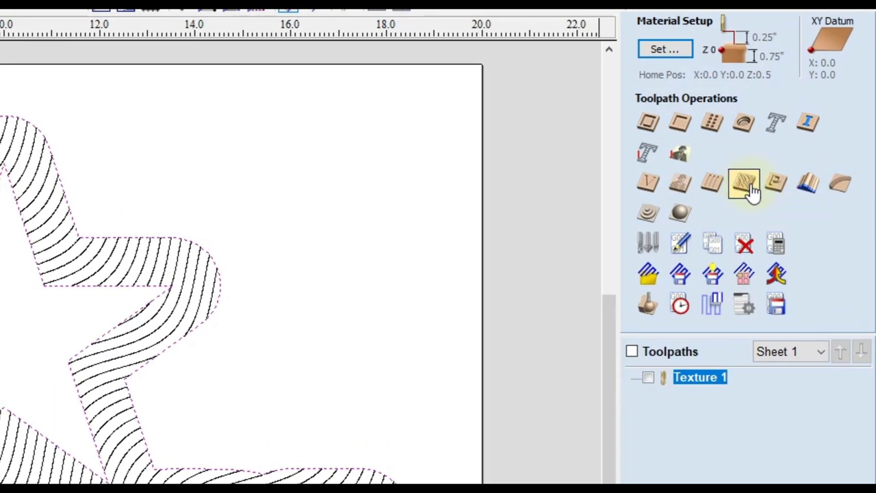
pyautogui.click(750, 190)
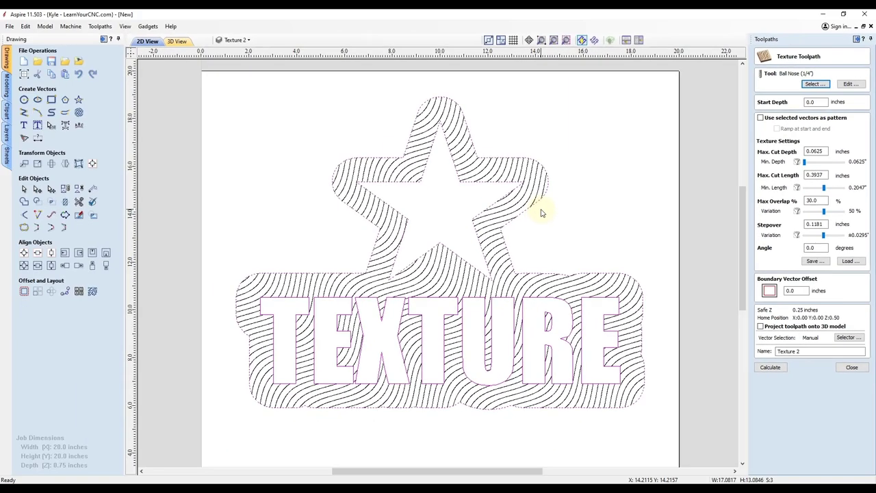
pyautogui.click(499, 223)
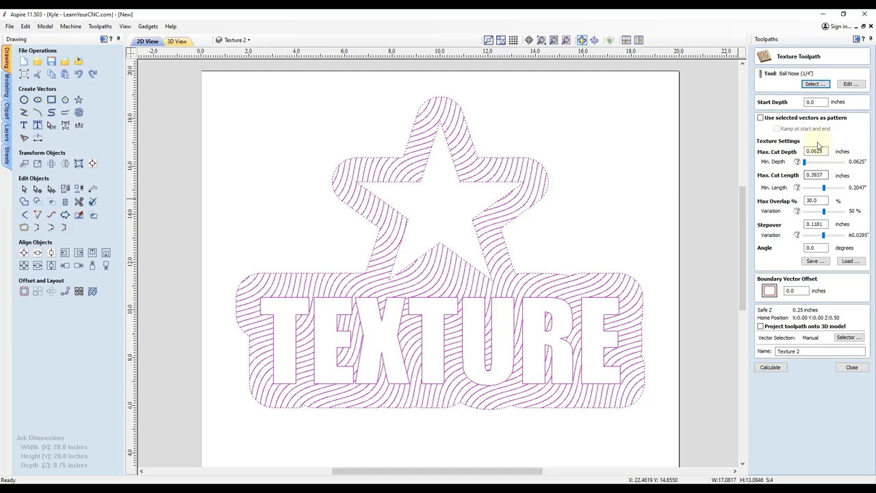
pyautogui.click(761, 119)
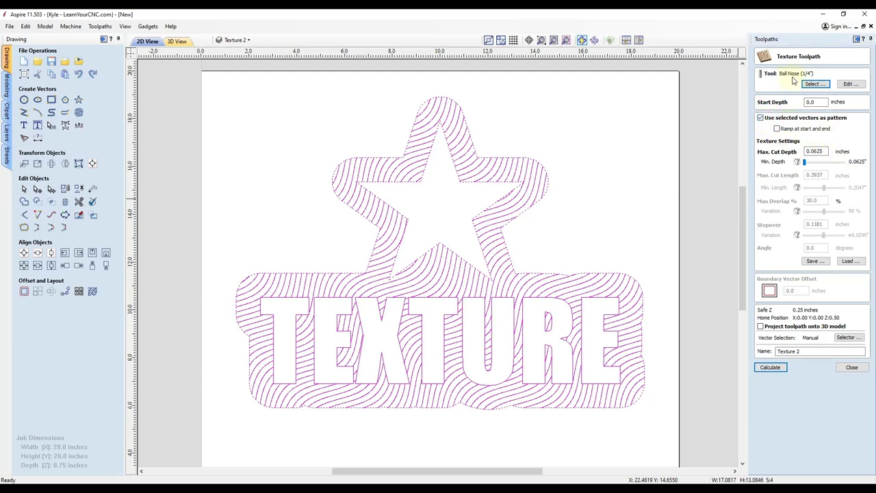
pyautogui.click(769, 370)
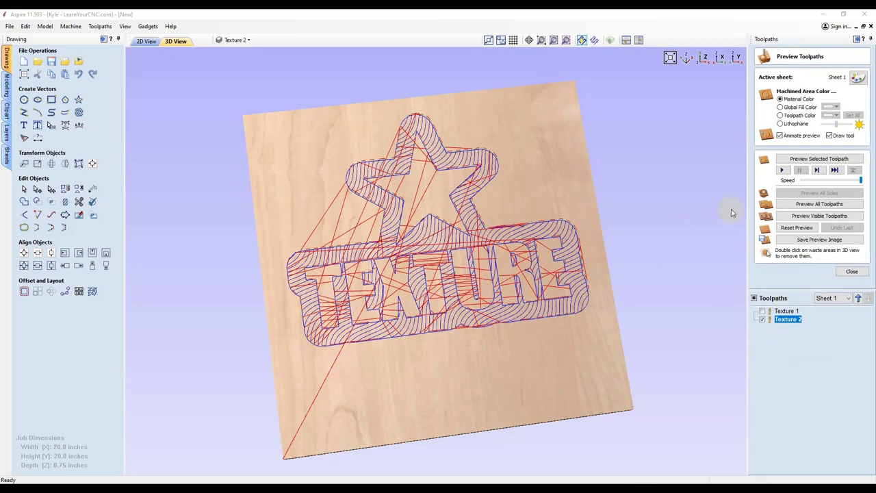
# Simulate the Texture 2 toolpath and zoom and rotate the 3D view to inspect the carved band.
pyautogui.click(820, 160)
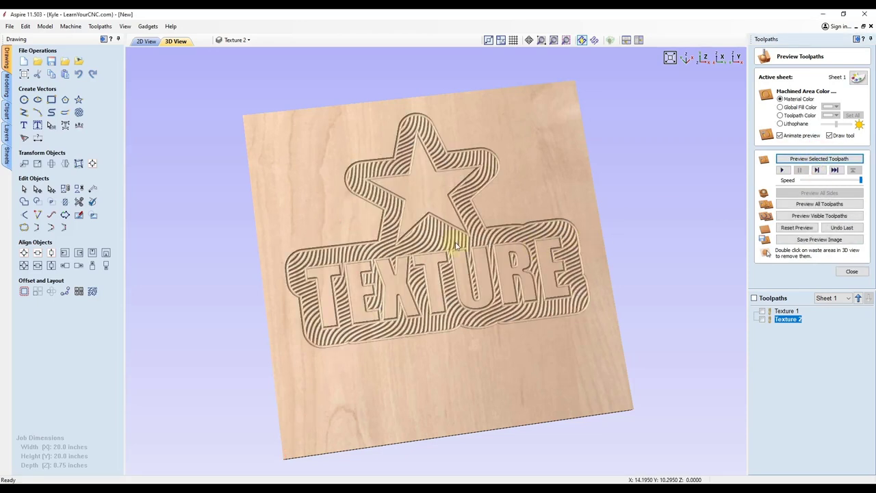
pyautogui.scroll(5, 505, 254)
pyautogui.moveTo(543, 260); pyautogui.dragTo(427, 309)
pyautogui.scroll(-5, 427, 310)
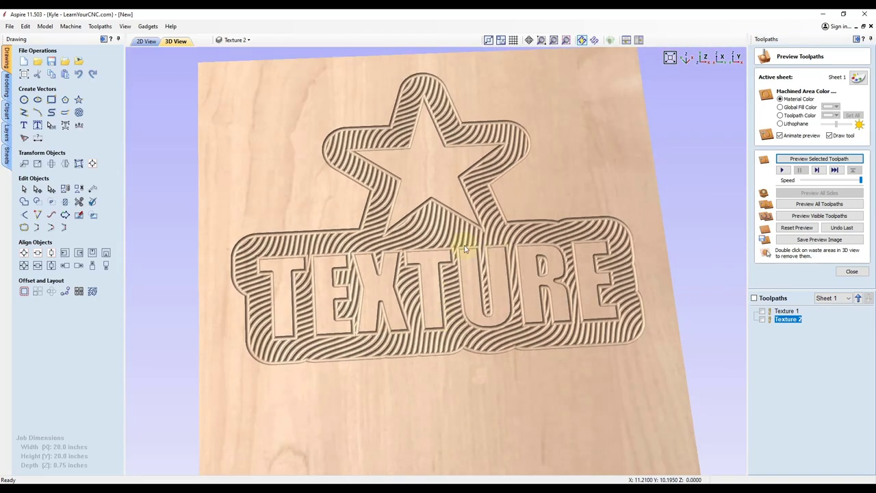
pyautogui.moveTo(463, 244); pyautogui.dragTo(614, 271)
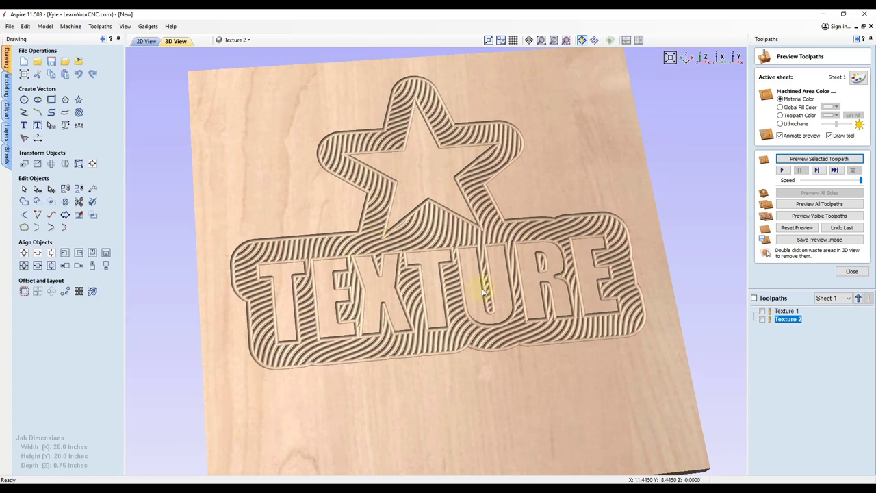
pyautogui.scroll(8, 529, 339)
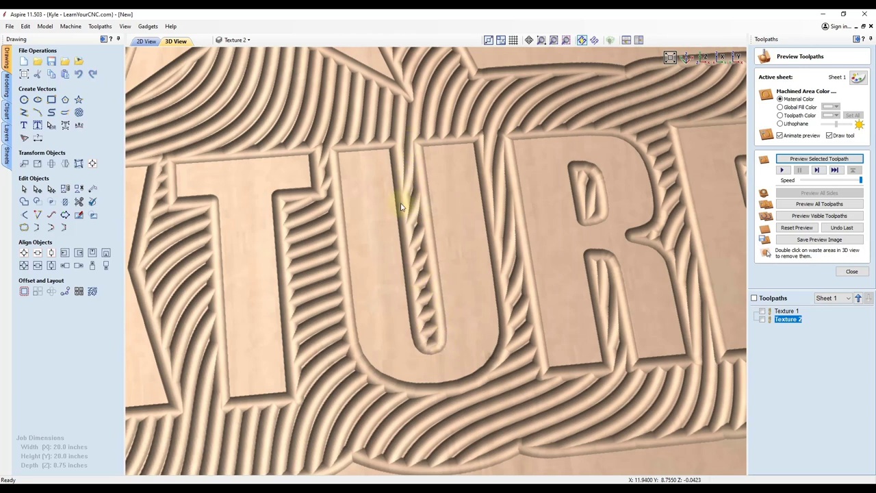
pyautogui.scroll(-6, 479, 371)
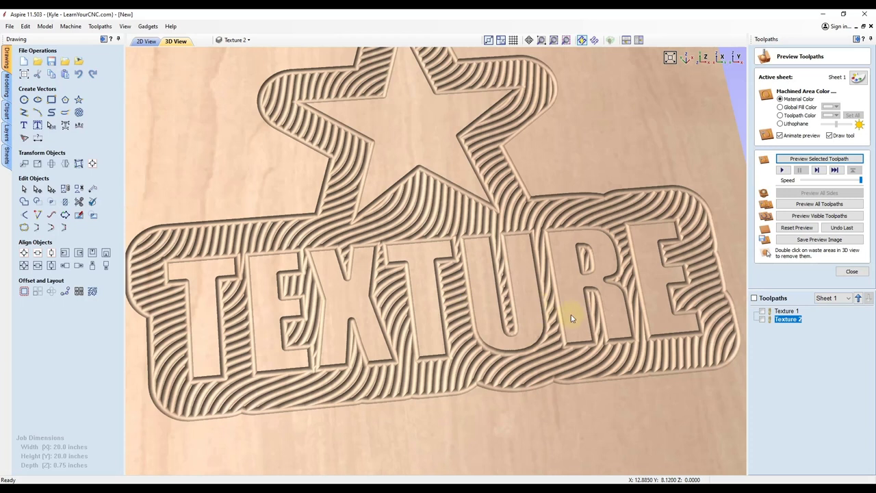
pyautogui.scroll(-3, 555, 345)
pyautogui.moveTo(547, 333); pyautogui.dragTo(600, 312)
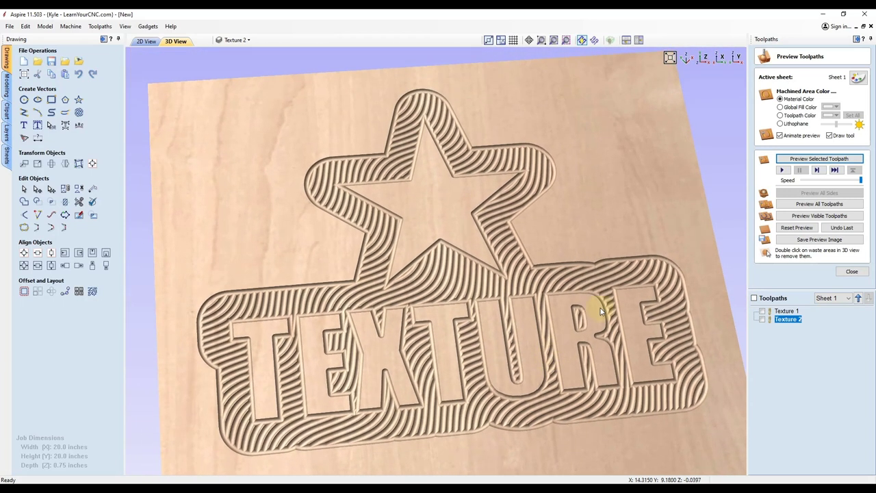
# Set the machined area colour to a global red fill and orbit the 3D view of the sign.
pyautogui.click(802, 111)
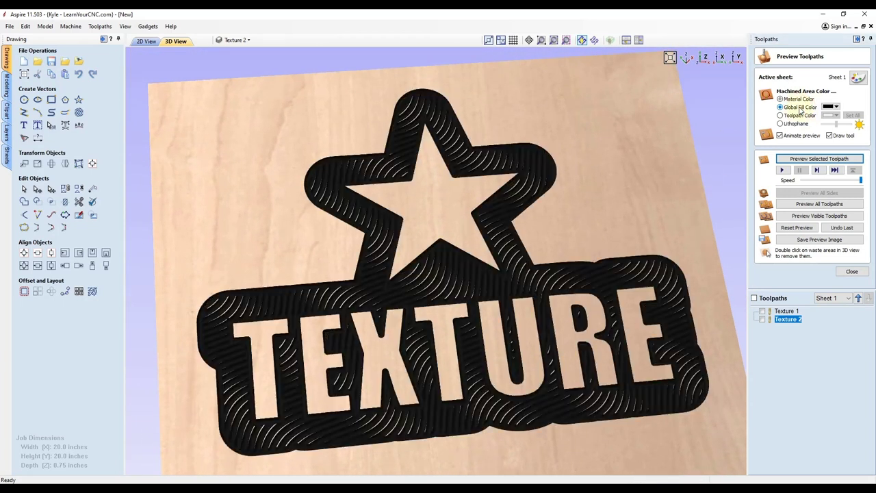
pyautogui.click(828, 108)
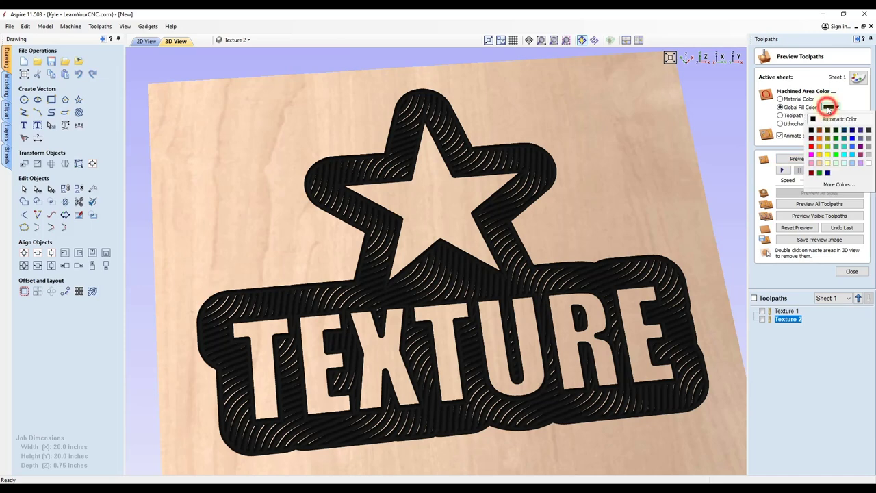
pyautogui.click(812, 148)
pyautogui.moveTo(458, 390); pyautogui.dragTo(435, 286)
pyautogui.scroll(5, 423, 288)
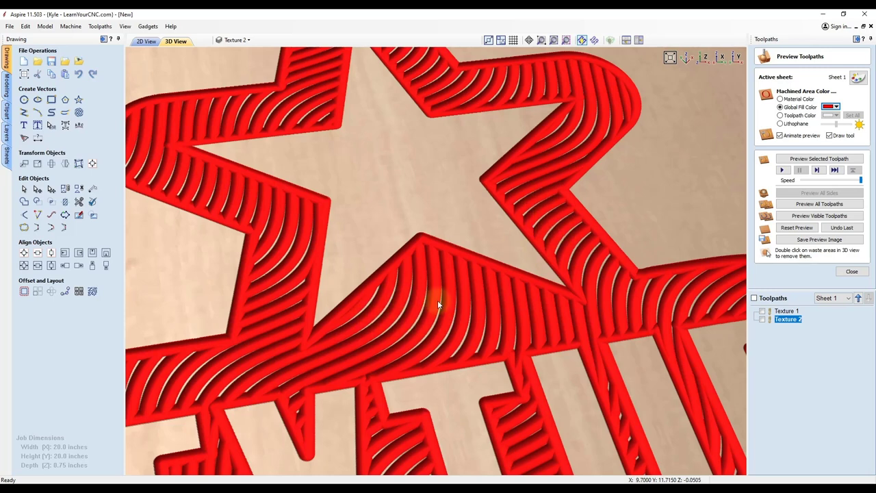
pyautogui.scroll(-3, 456, 286)
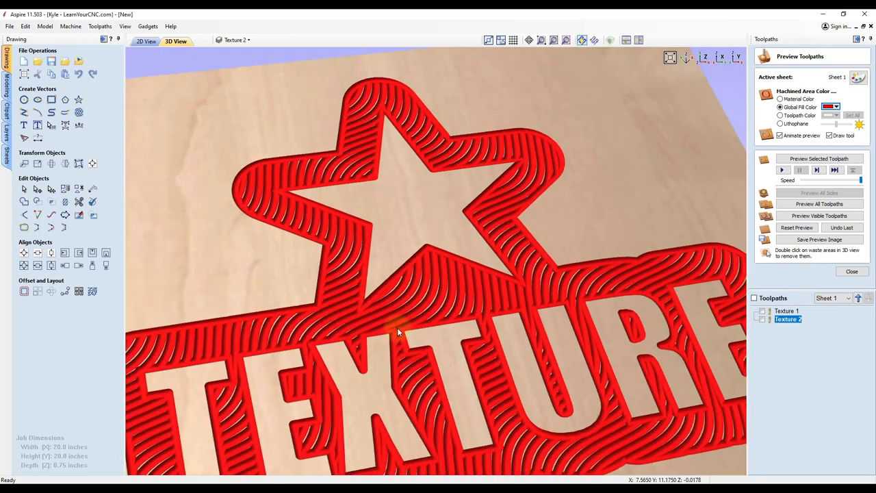
pyautogui.scroll(-3, 431, 392)
pyautogui.moveTo(498, 264); pyautogui.dragTo(454, 280)
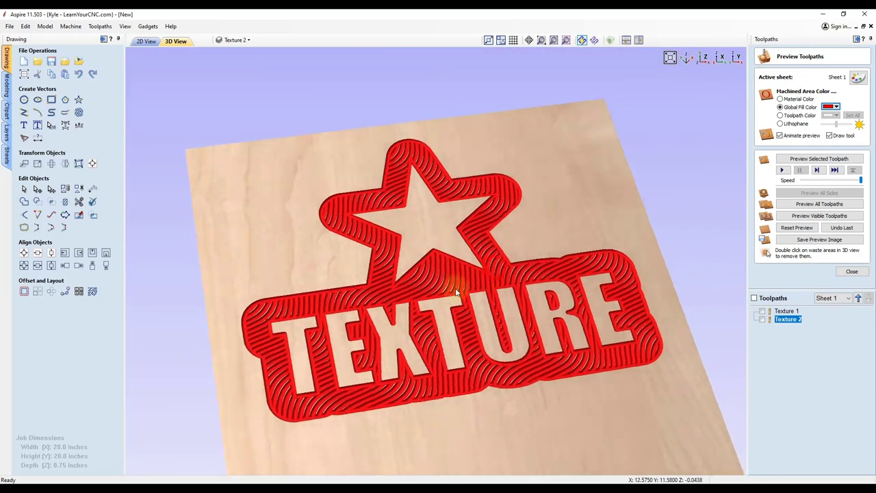
pyautogui.scroll(2, 454, 280)
pyautogui.moveTo(318, 327); pyautogui.dragTo(477, 310)
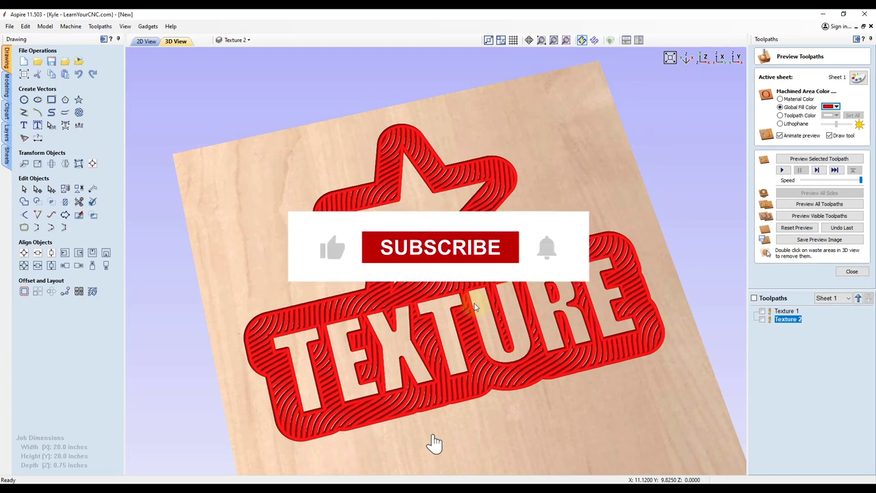